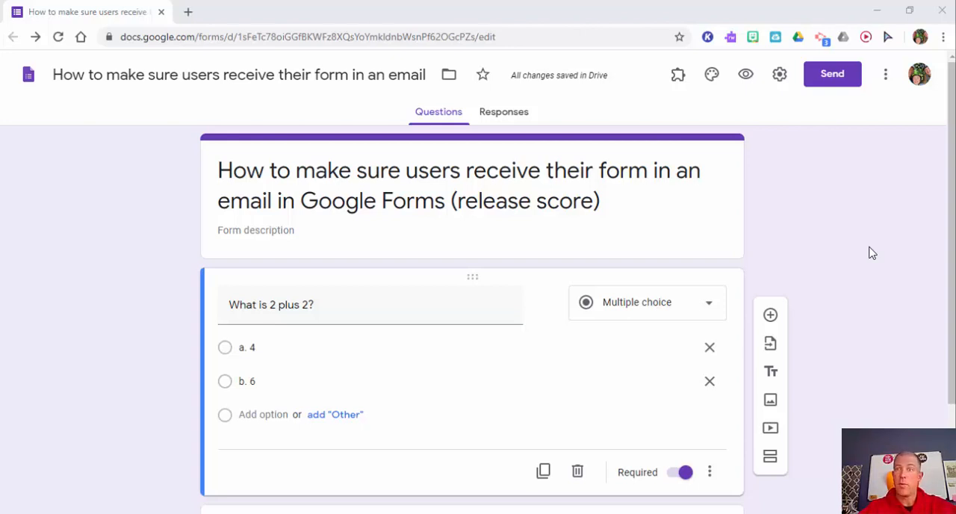
Turn on collecting email addresses in the form's general settings.
left_click(780, 75)
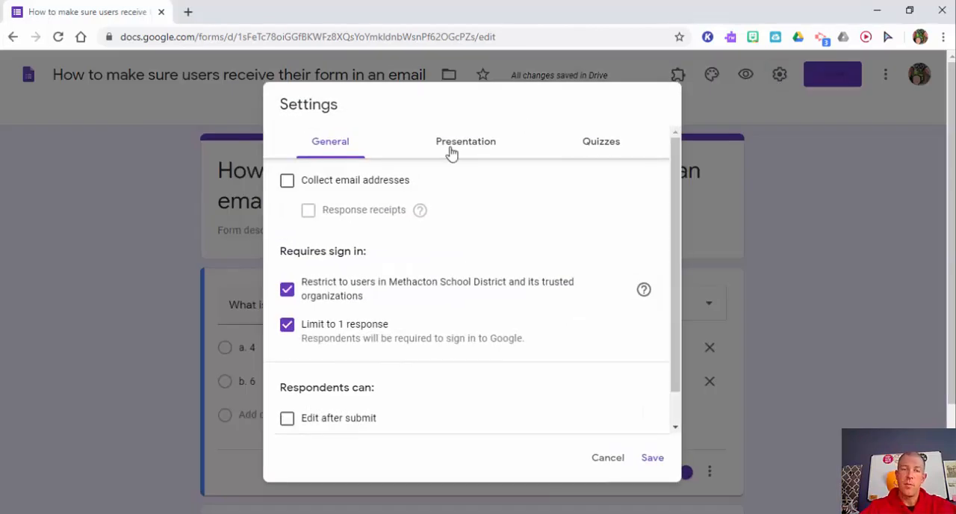
left_click(288, 183)
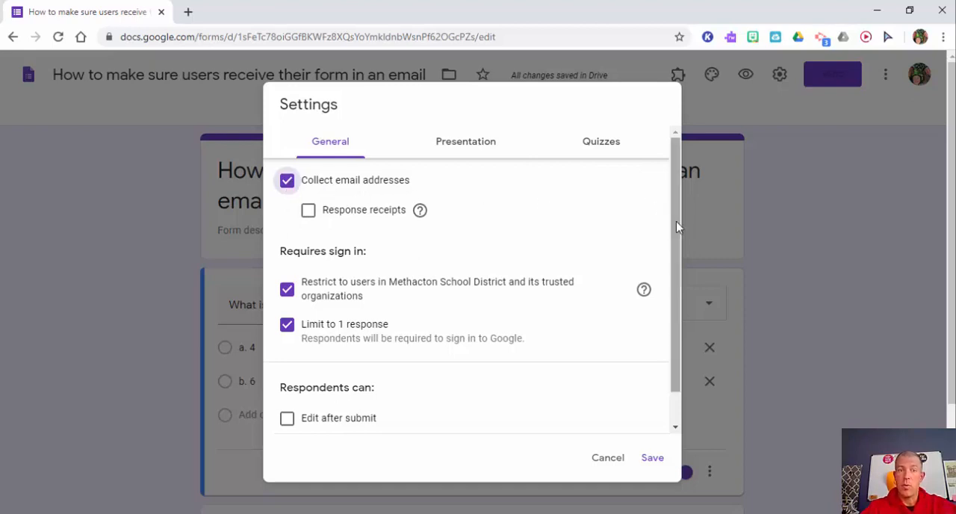
scroll(676, 228, "down", 1)
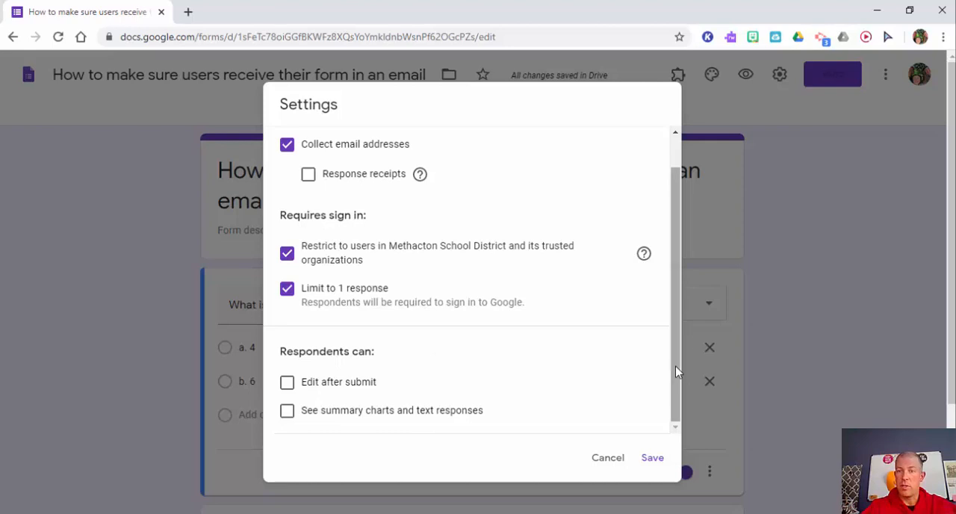
scroll(682, 222, "up", 1)
Make the form a quiz, review its grade release and respondent options, and save the settings.
left_click(608, 149)
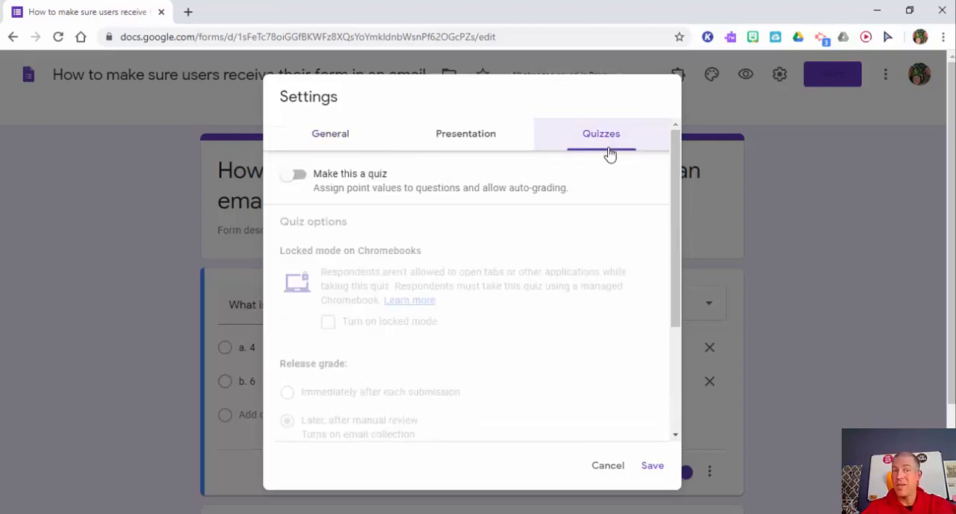
left_click(293, 176)
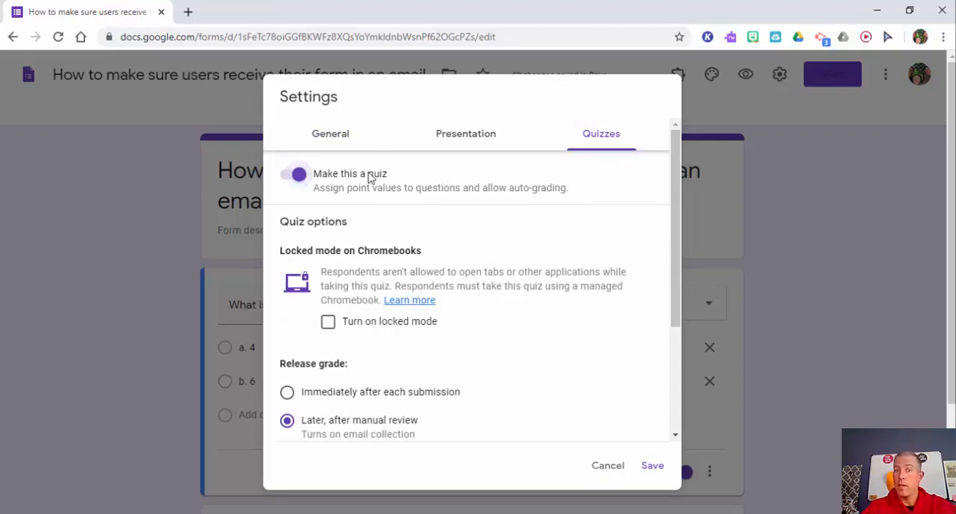
scroll(678, 299, "down", 2)
scroll(677, 299, "down", 1)
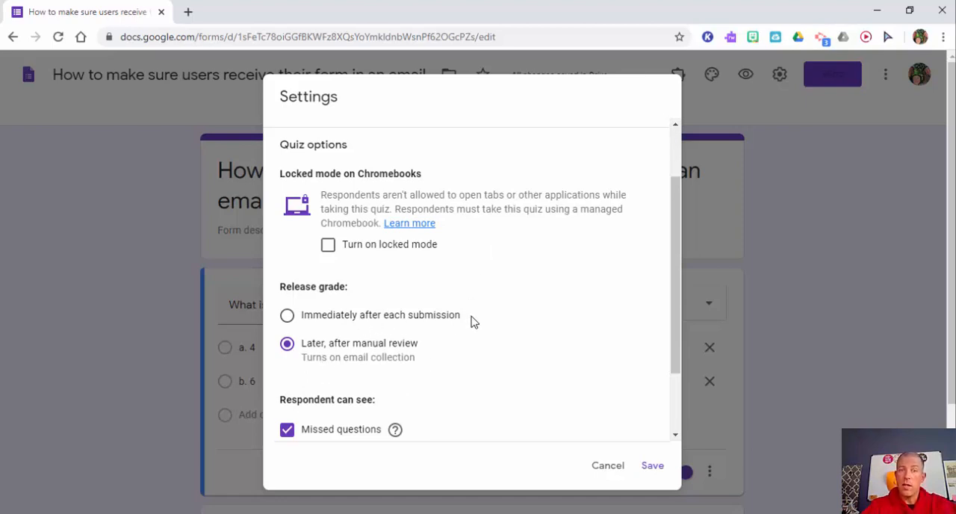
left_click_drag(674, 288, 673, 343)
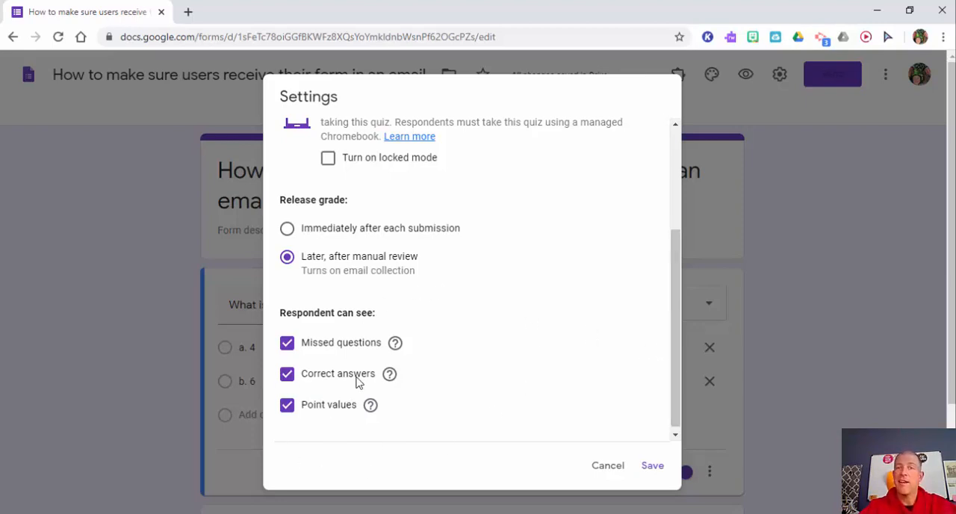
left_click(661, 471)
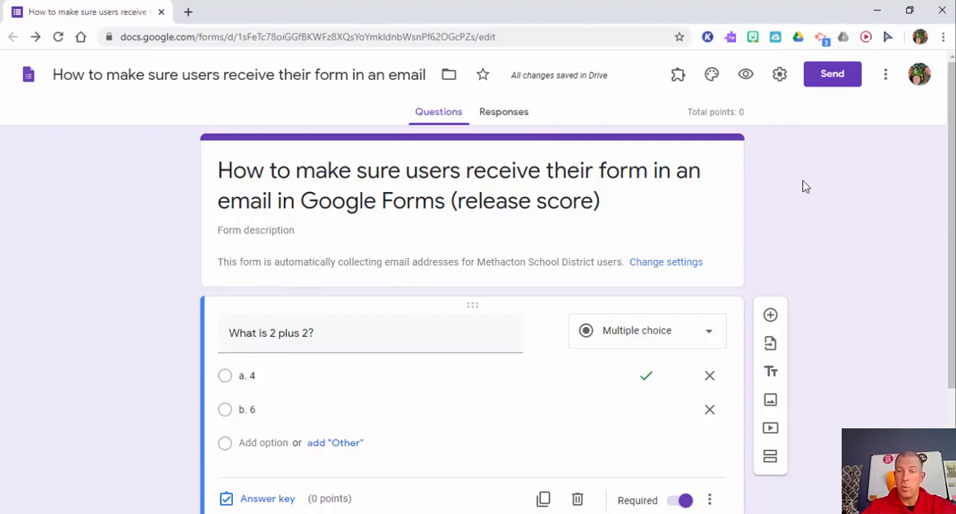
Set the answer key of "What is 2 plus 2?" to 2 points with "a. 4" as the correct answer.
left_click_drag(952, 179, 953, 297)
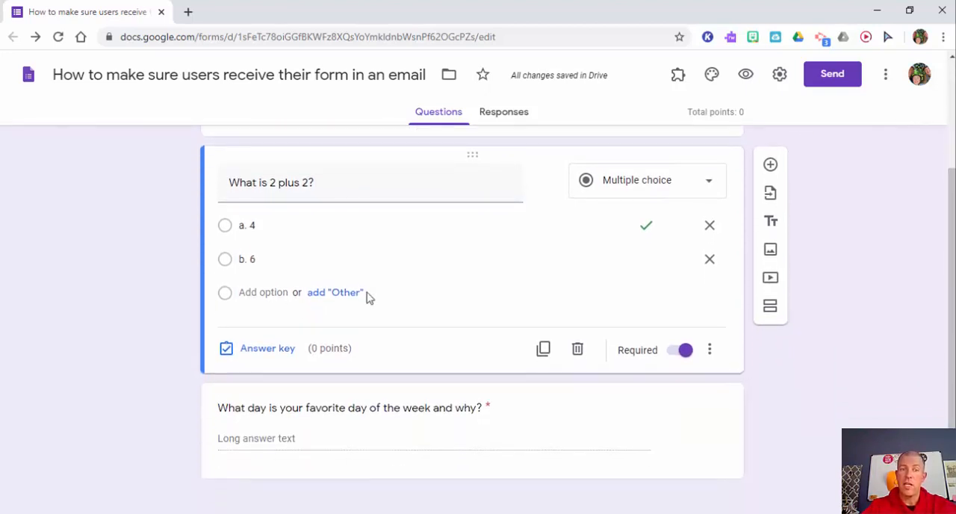
left_click(270, 356)
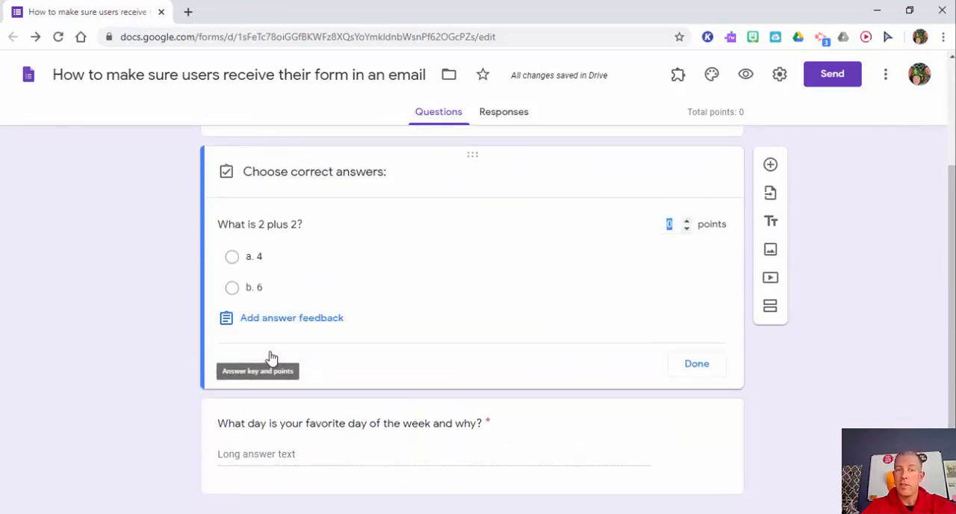
left_click(687, 221)
left_click(687, 221)
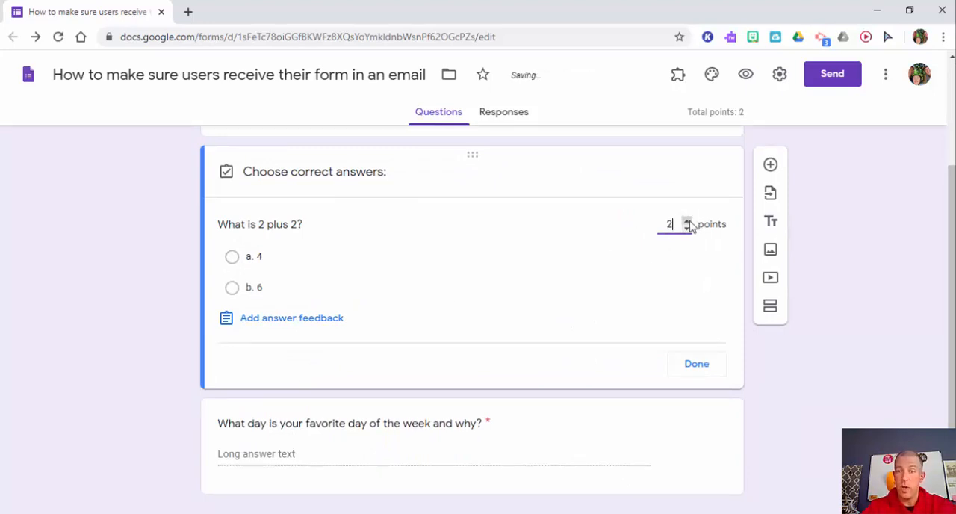
left_click(233, 258)
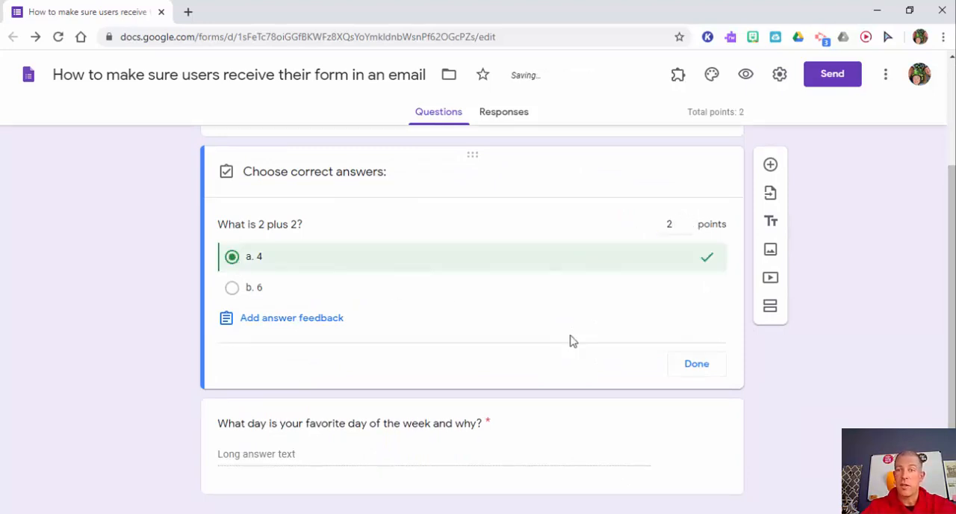
left_click(697, 370)
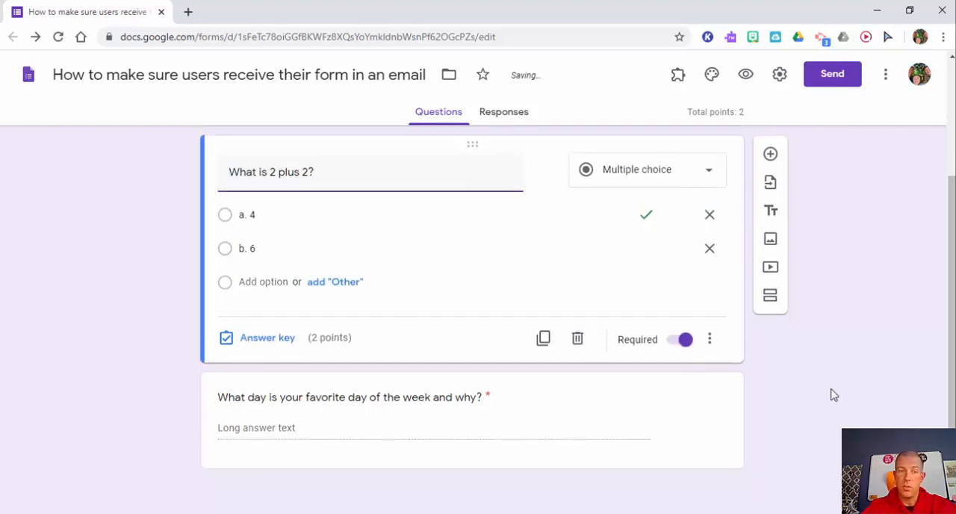
Assign 5 points to the question "What day is your favorite day of the week and why?".
left_click(497, 416)
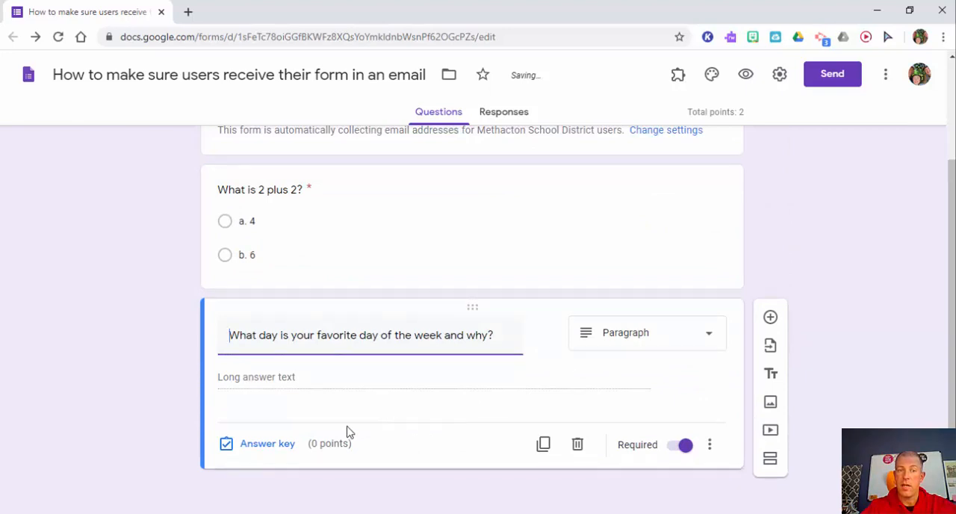
left_click(227, 450)
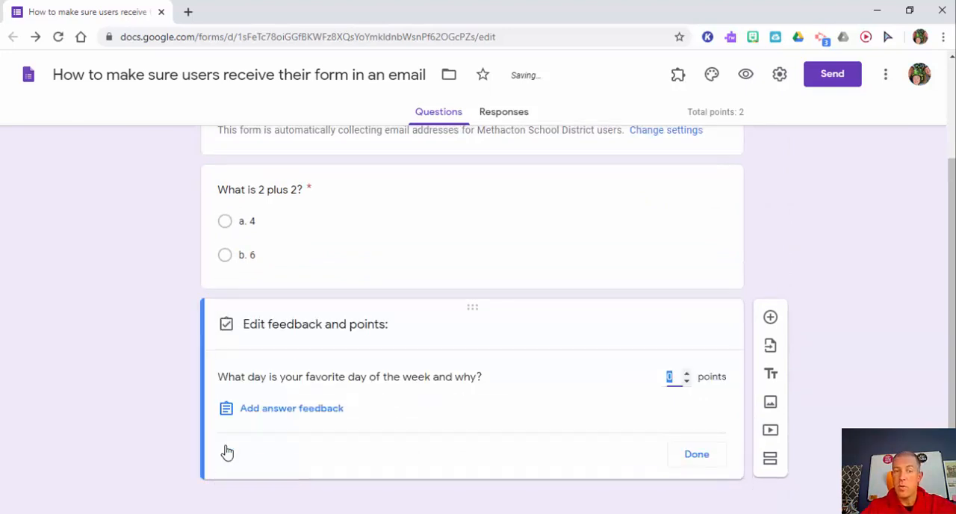
left_click(695, 456)
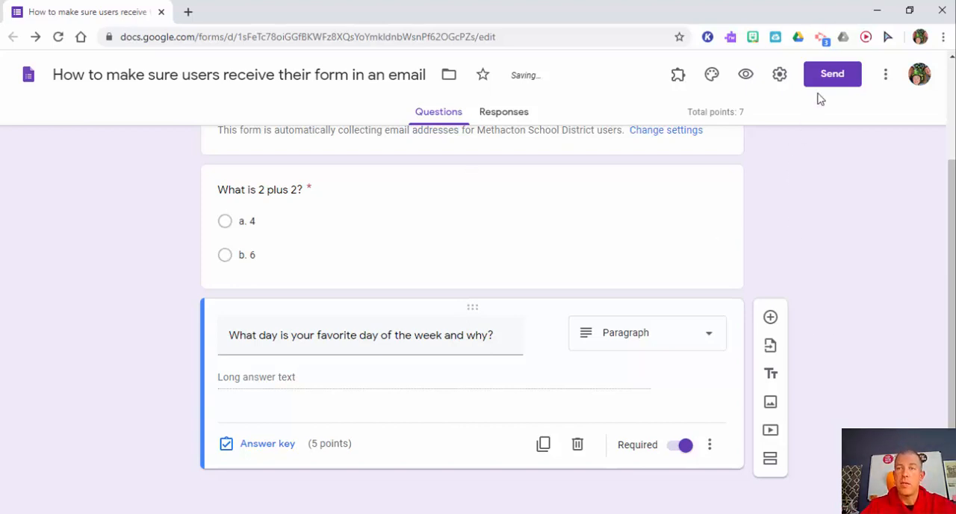
Copy the form's shortened share link from the send options.
left_click(832, 75)
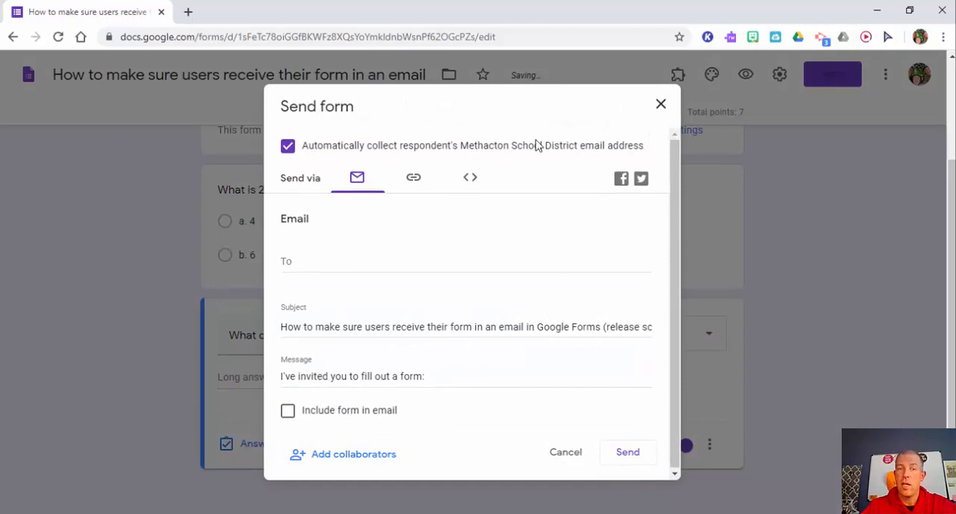
left_click(417, 183)
left_click(289, 269)
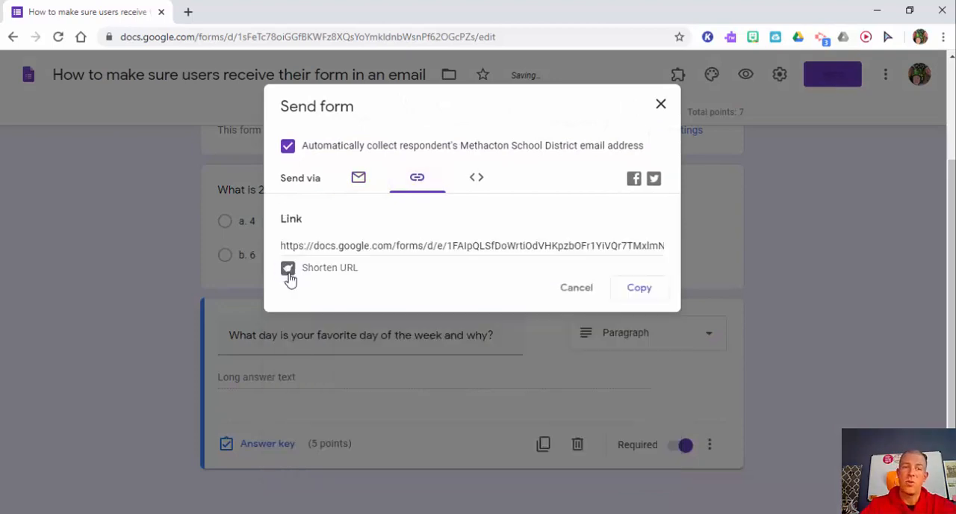
left_click(640, 289)
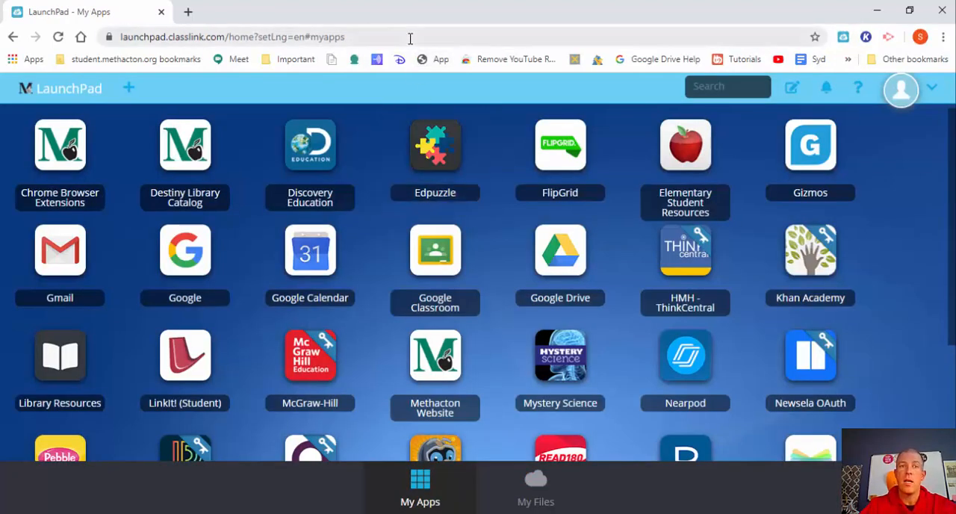
Open the copied form link in the first student's browser window.
left_click(410, 37)
key("ctrl+v")
key("Return")
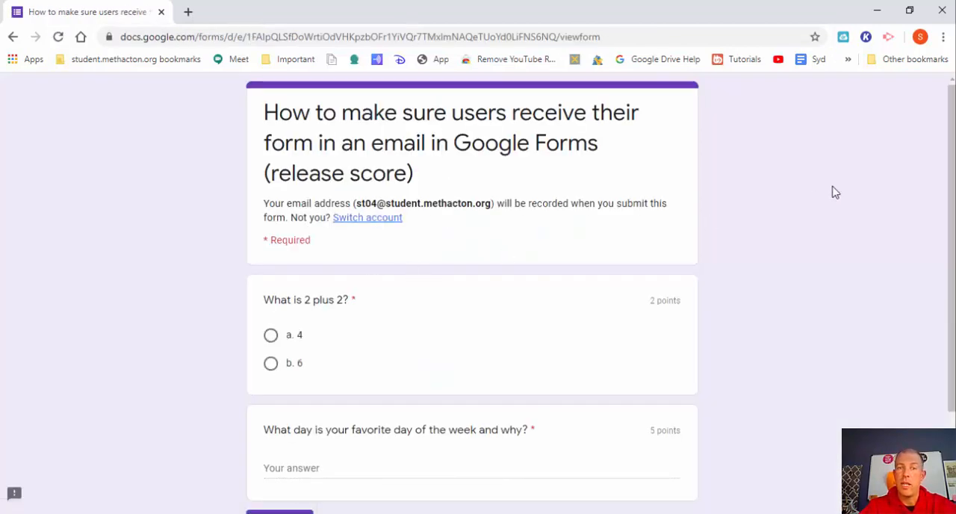
Answer "a. 4" to the math question and "Friday" to the favorite day question, and submit the first student's form.
left_click_drag(950, 159, 947, 241)
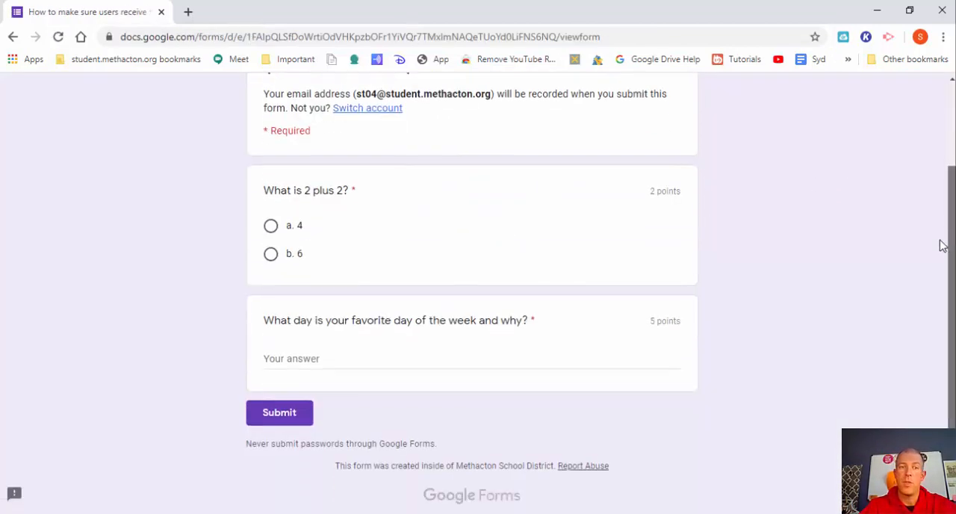
left_click(271, 225)
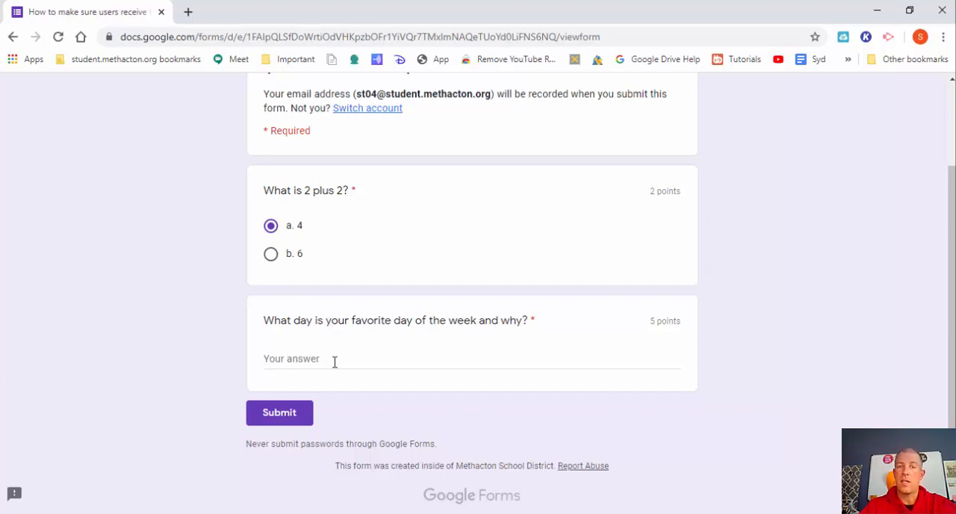
left_click(335, 361)
type("Fri")
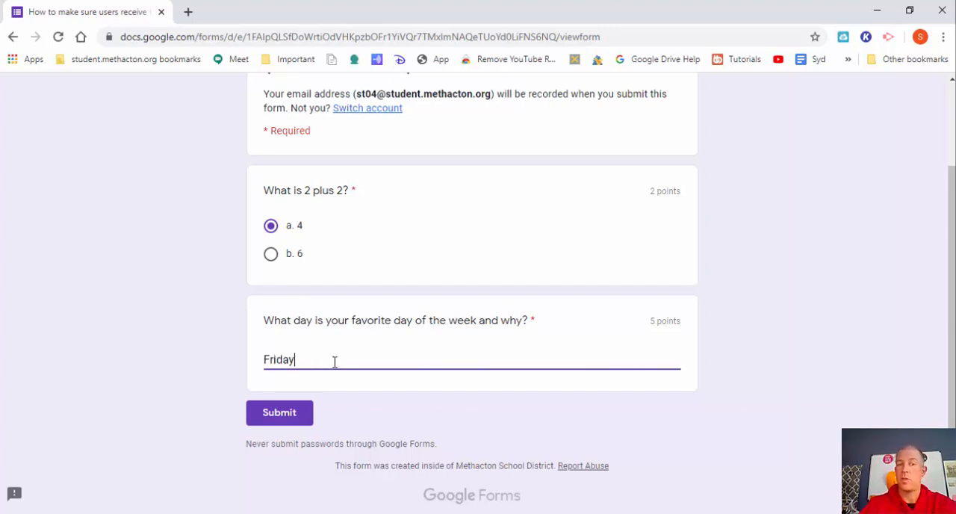
type("day")
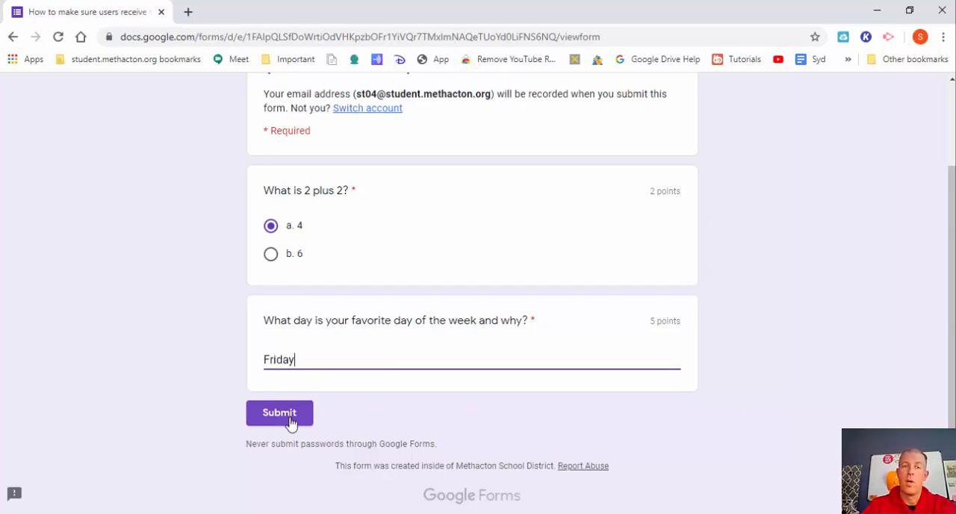
left_click(290, 421)
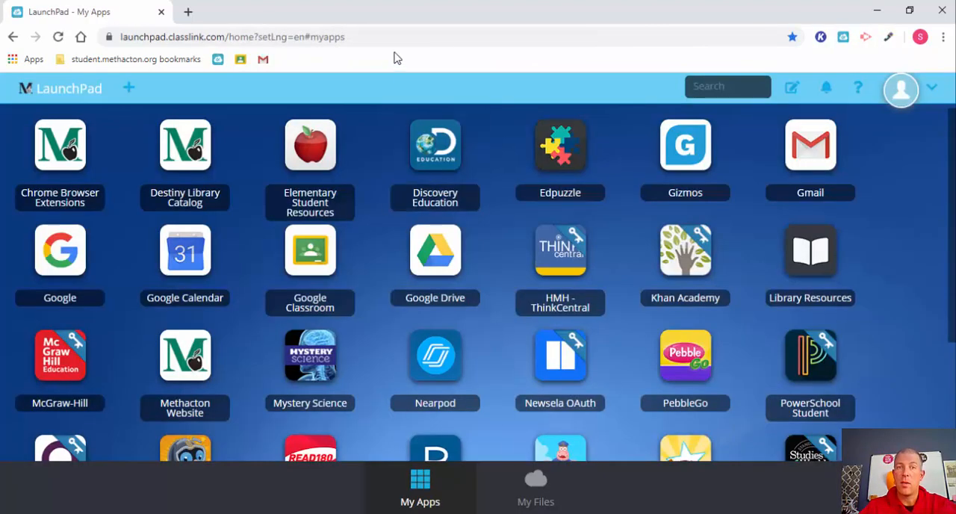
Switch to the second student's browser window and load the copied form link.
left_click(390, 35)
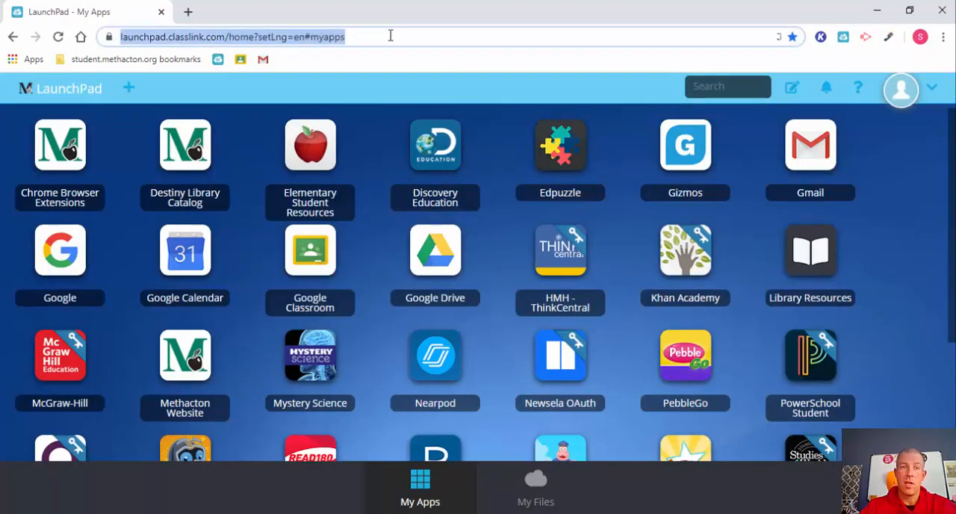
key("ctrl+v")
key("Return")
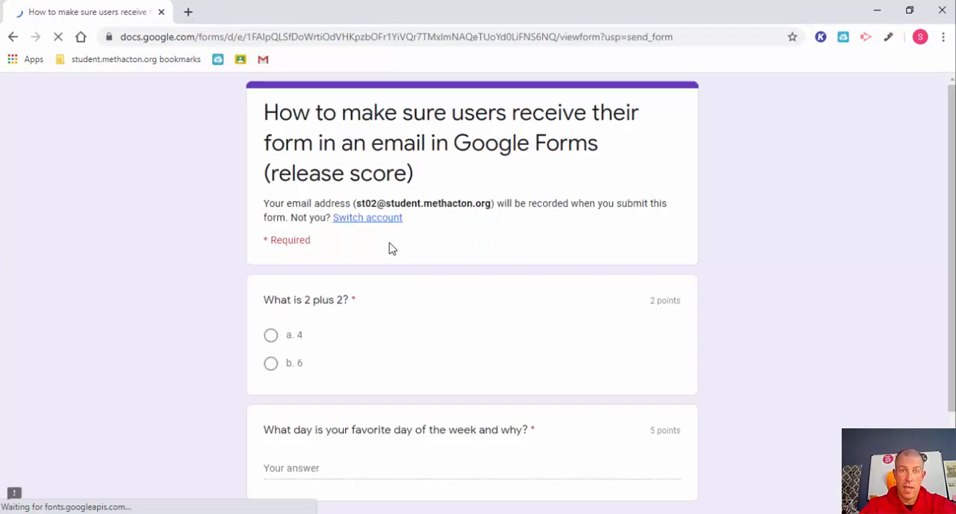
Answer "b. 6" to the math question and "Saturday" to the favorite day question, and submit the second student's form.
left_click(271, 335)
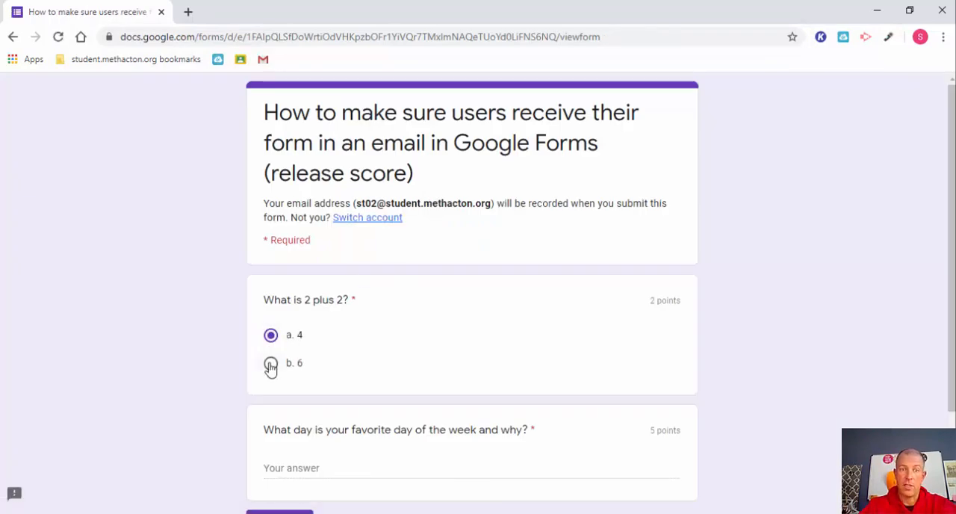
left_click(270, 363)
scroll(487, 327, "down", 2)
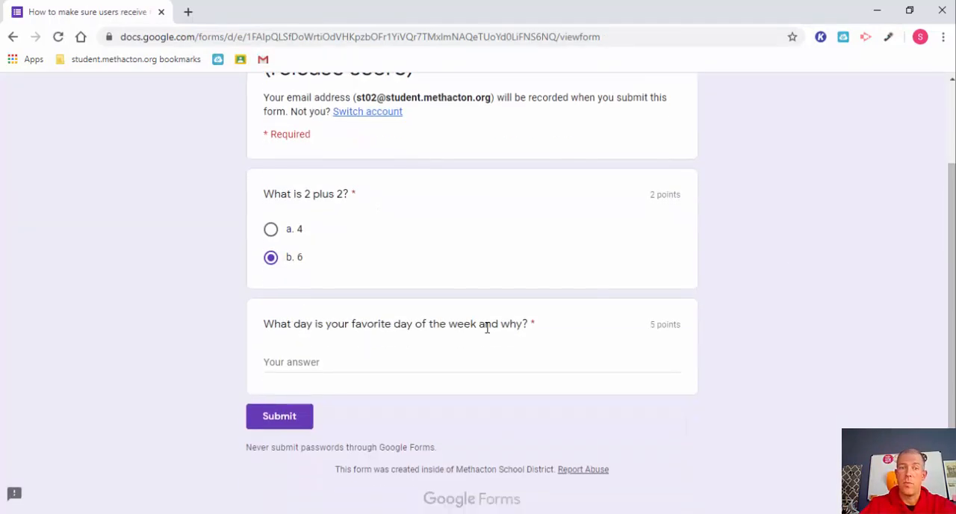
left_click(423, 357)
type("Saturday")
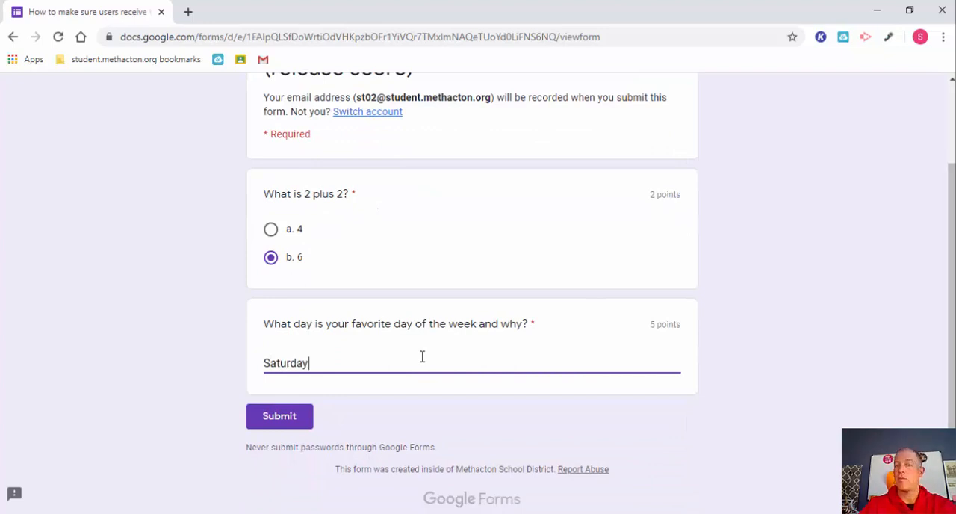
left_click(284, 416)
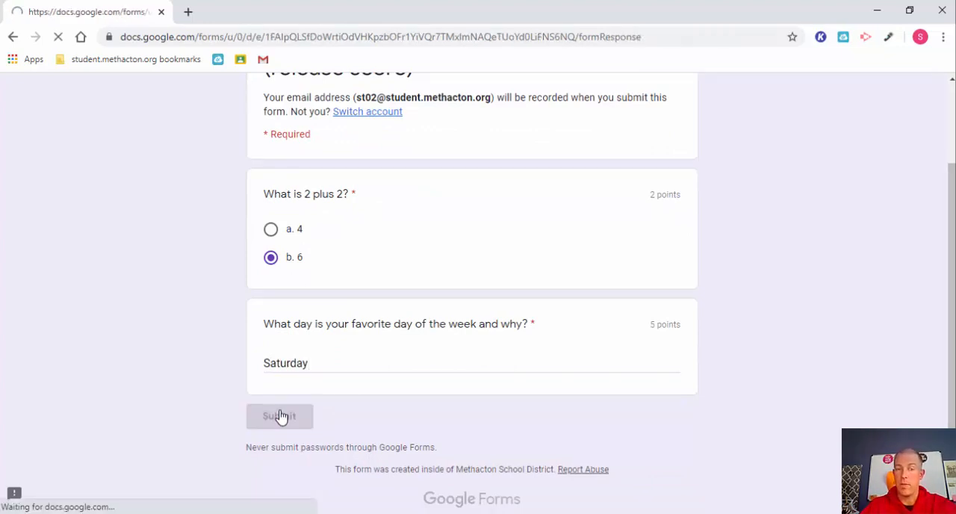
Return to the form editor window, close the send dialog and show the submitted responses.
mouse_move(388, 513)
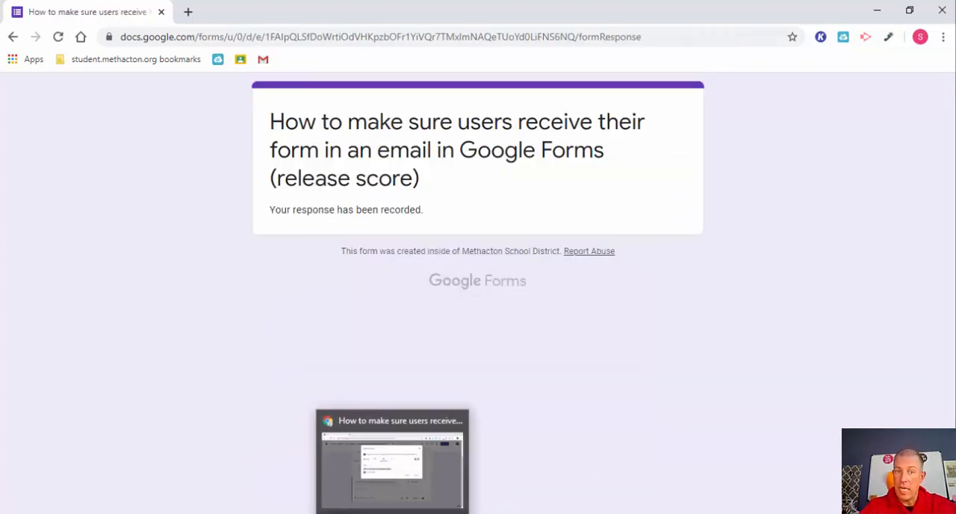
left_click(380, 443)
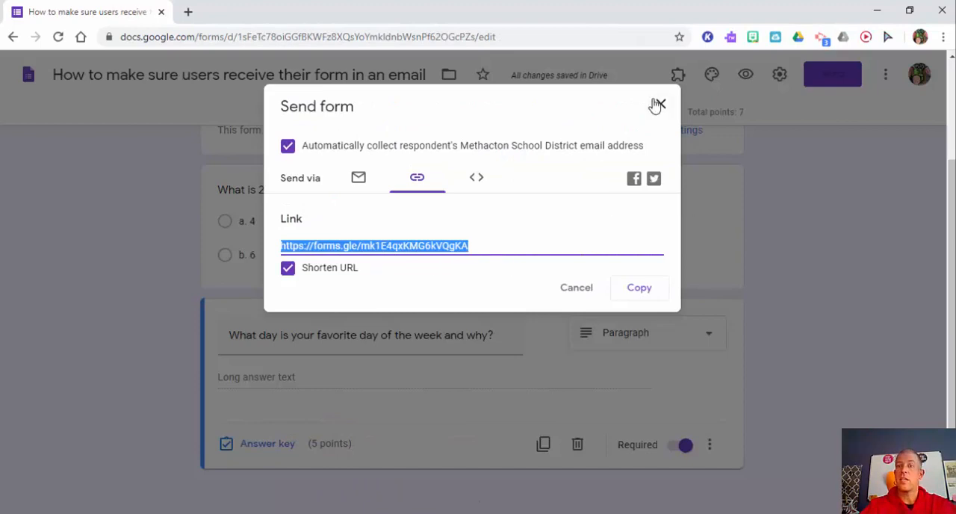
left_click(659, 104)
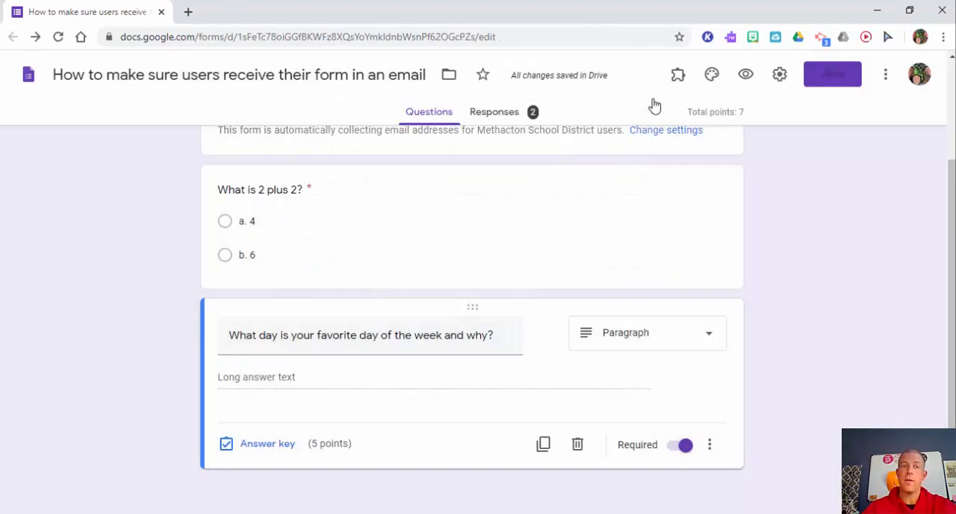
left_click(495, 112)
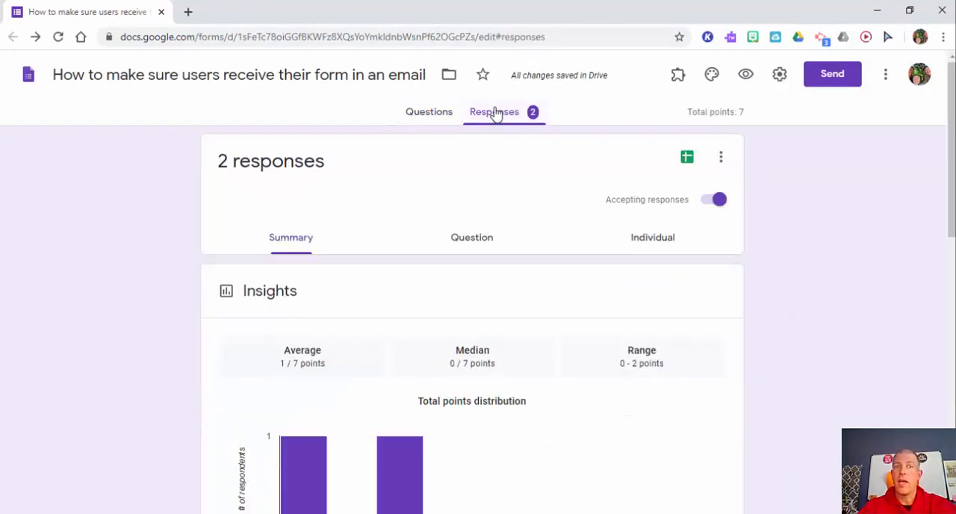
Create a new spreadsheet as the form's response destination and return to the form's responses.
right_click(685, 166)
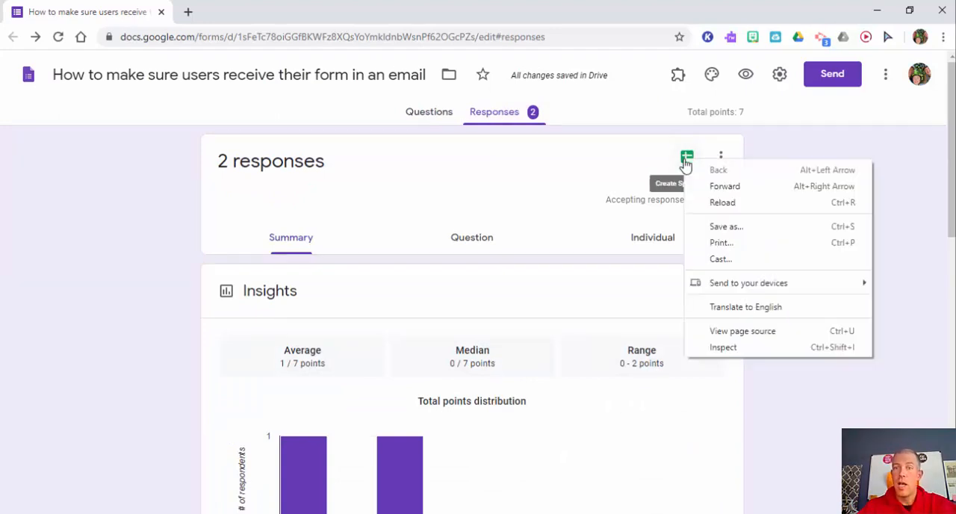
left_click(685, 160)
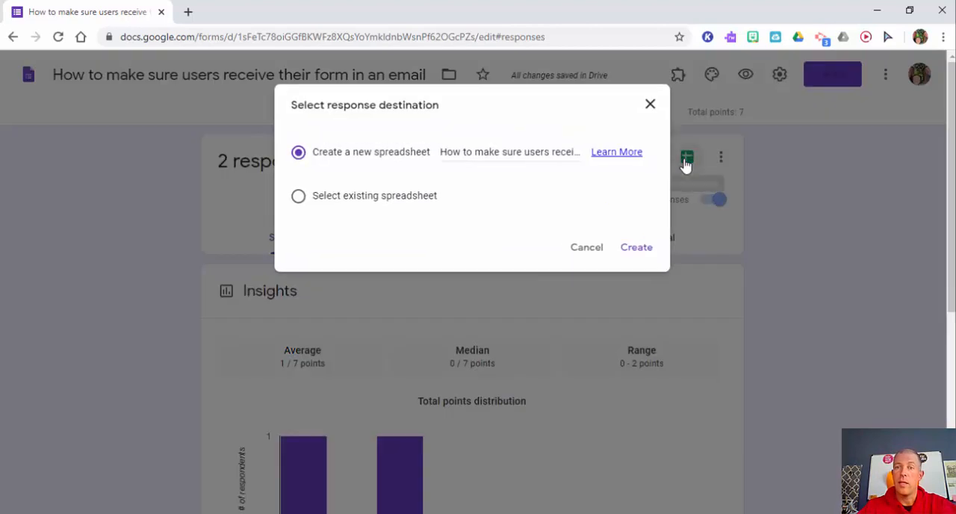
left_click(636, 248)
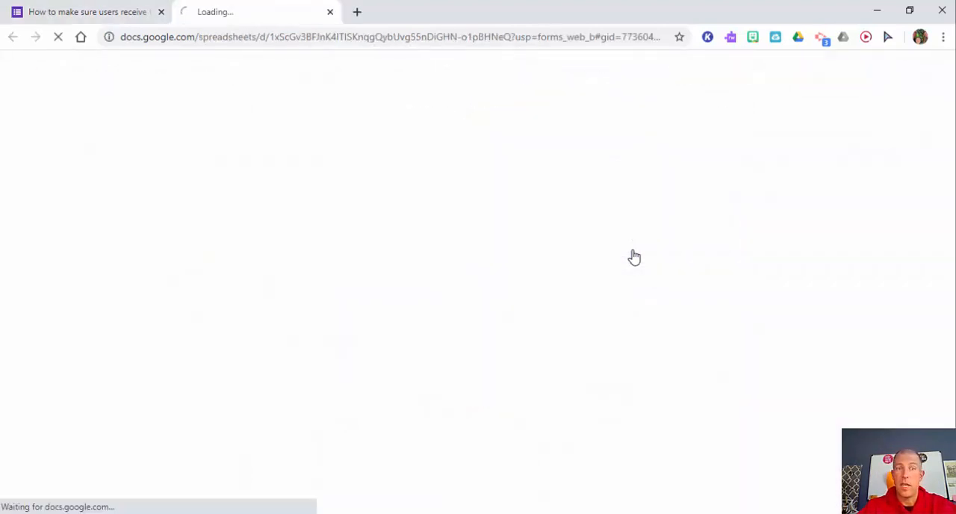
left_click(100, 20)
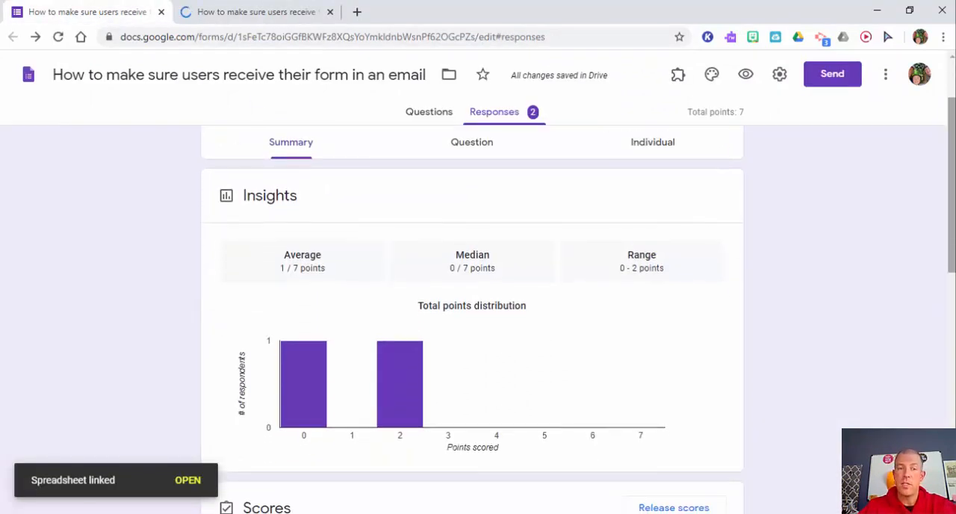
View the responses by question, then open the first student's individual response and look over both answers.
left_click(479, 240)
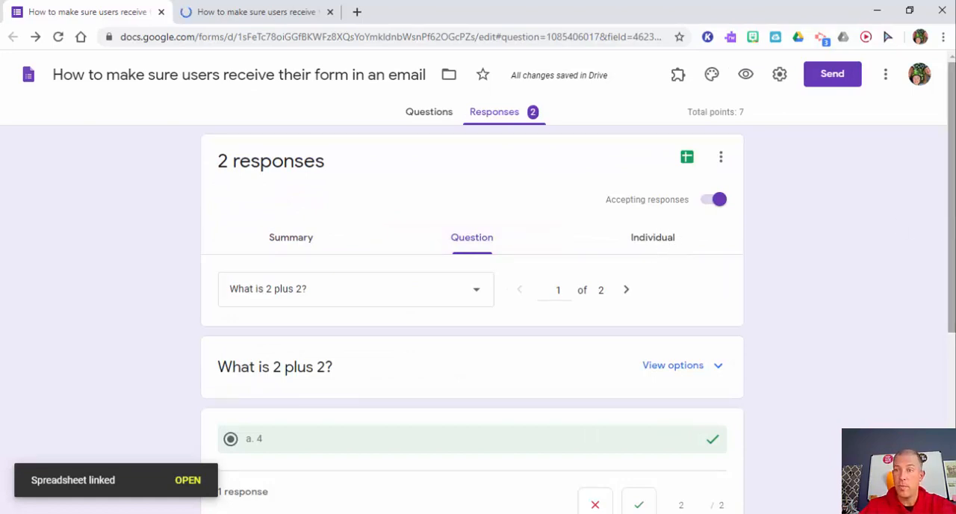
left_click_drag(943, 232, 951, 198)
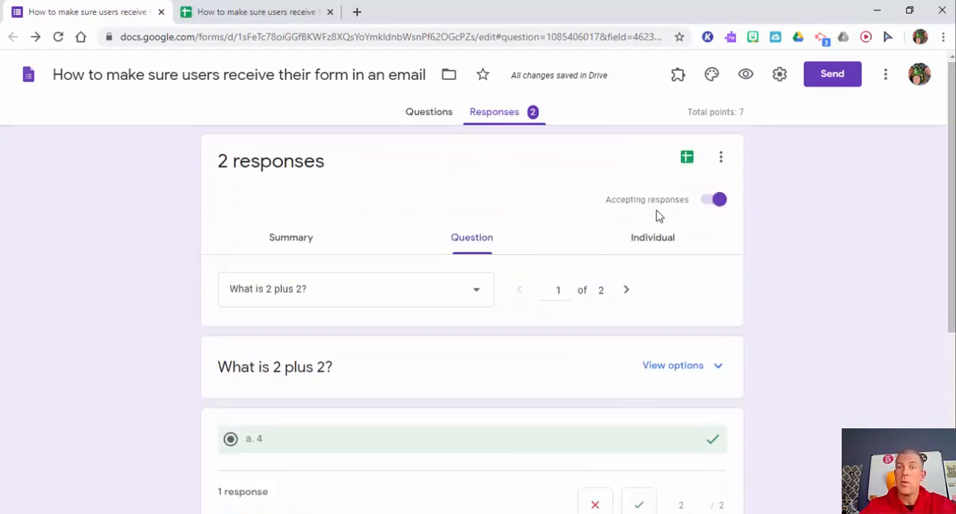
left_click(649, 247)
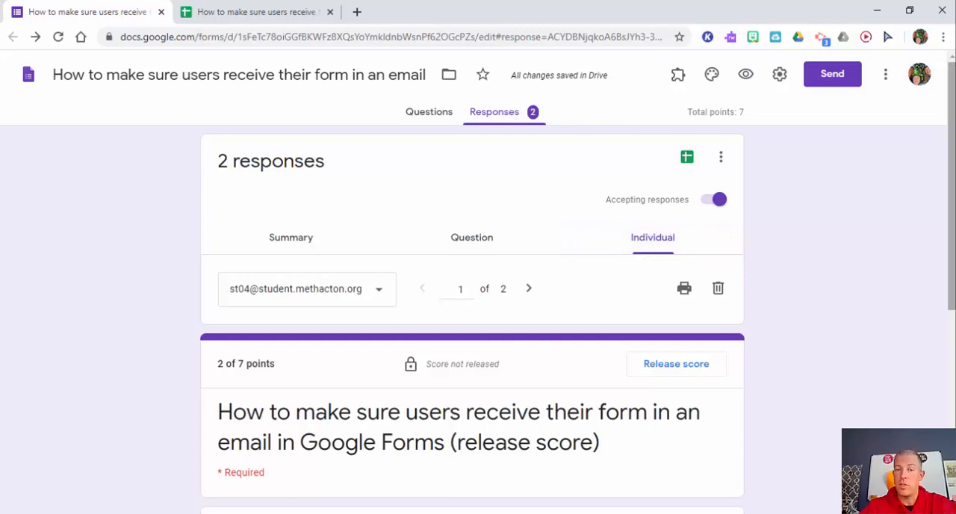
scroll(948, 224, "down", 2)
scroll(948, 299, "down", 4)
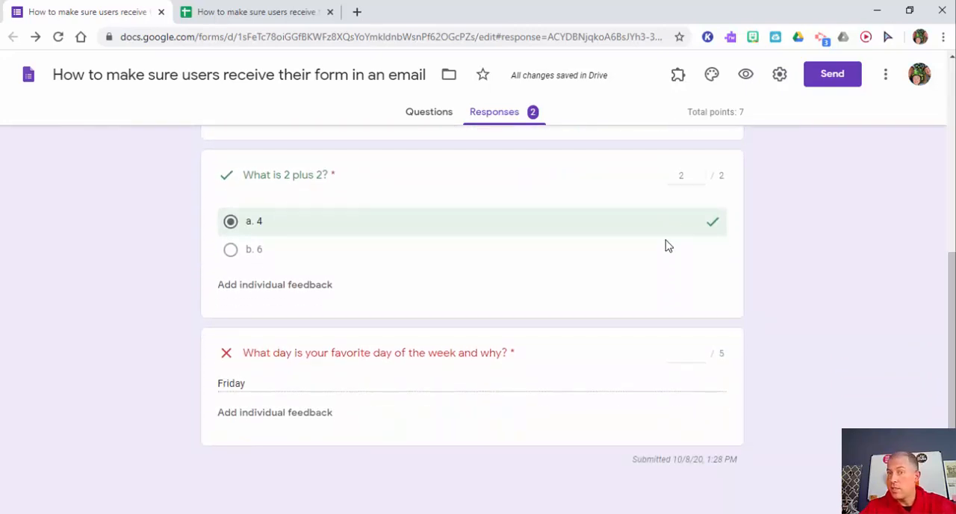
Give the first student's "Friday" answer the individual feedback "Yes!" and 5 points, and save the edits.
left_click(323, 415)
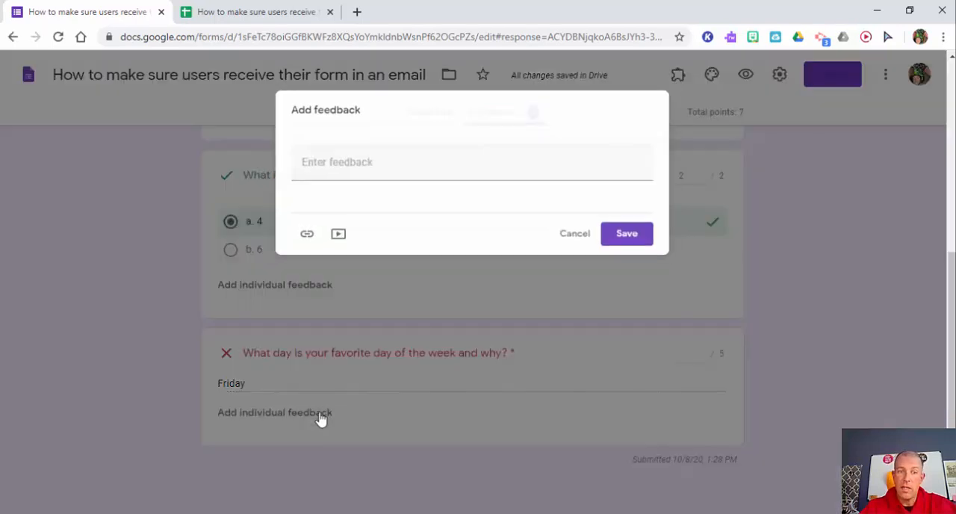
left_click(373, 160)
type("Y")
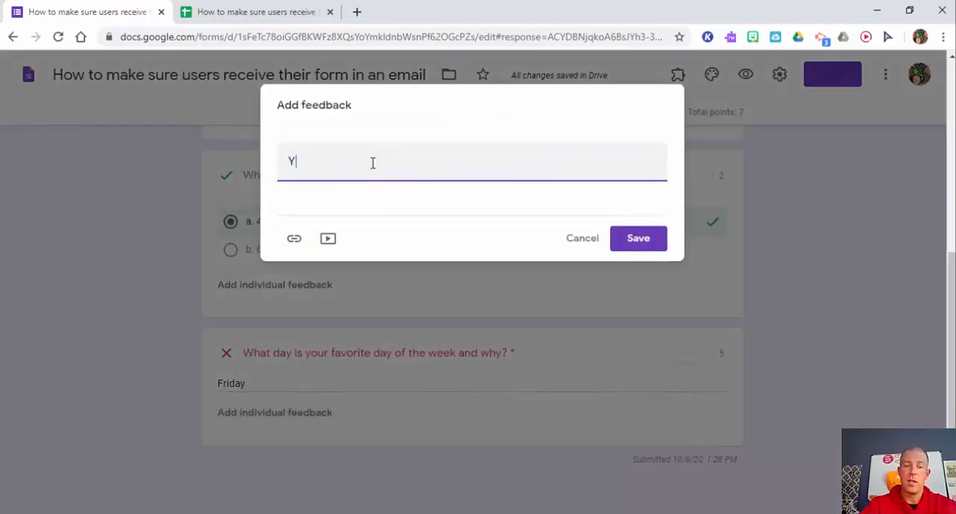
type("es!")
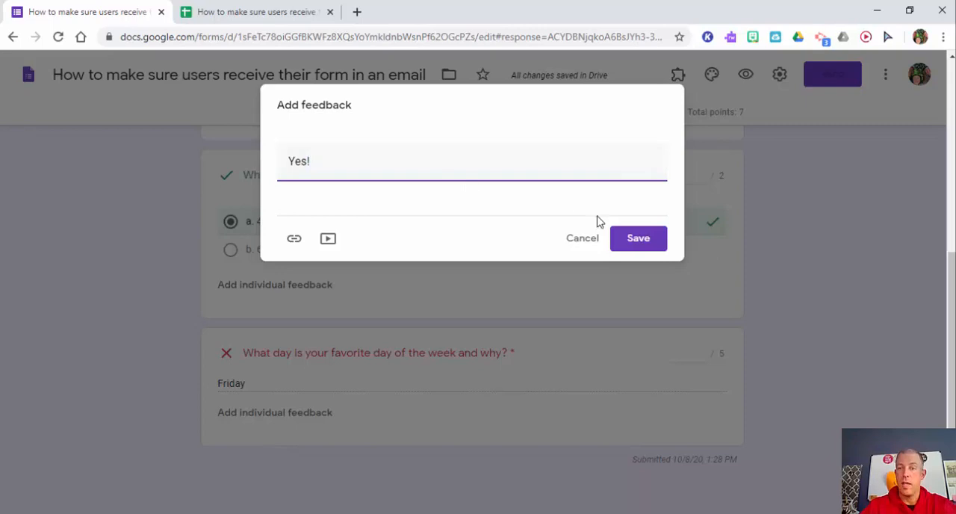
left_click(640, 246)
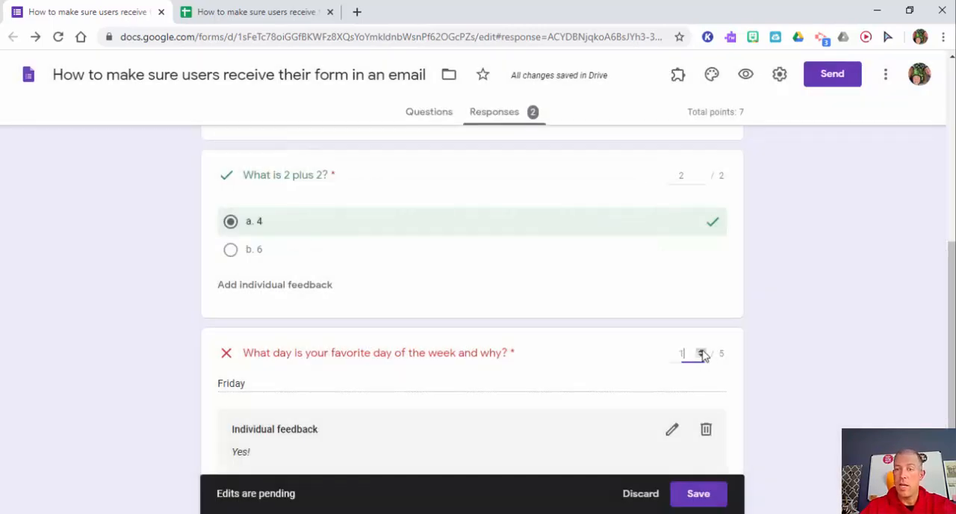
left_click(698, 493)
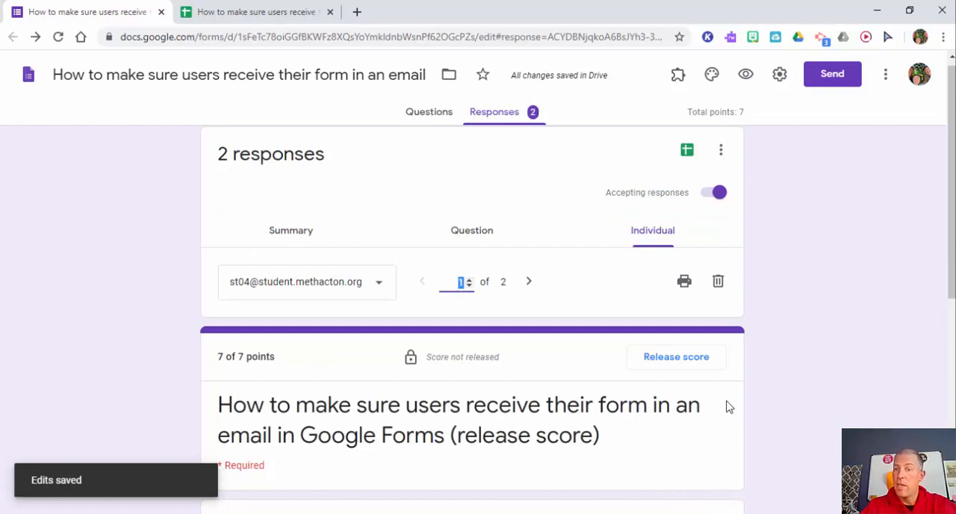
Give the second student's "Saturday" answer the individual feedback "Agree" and 5 points, and save the edits.
left_click(528, 282)
left_click_drag(952, 251, 939, 409)
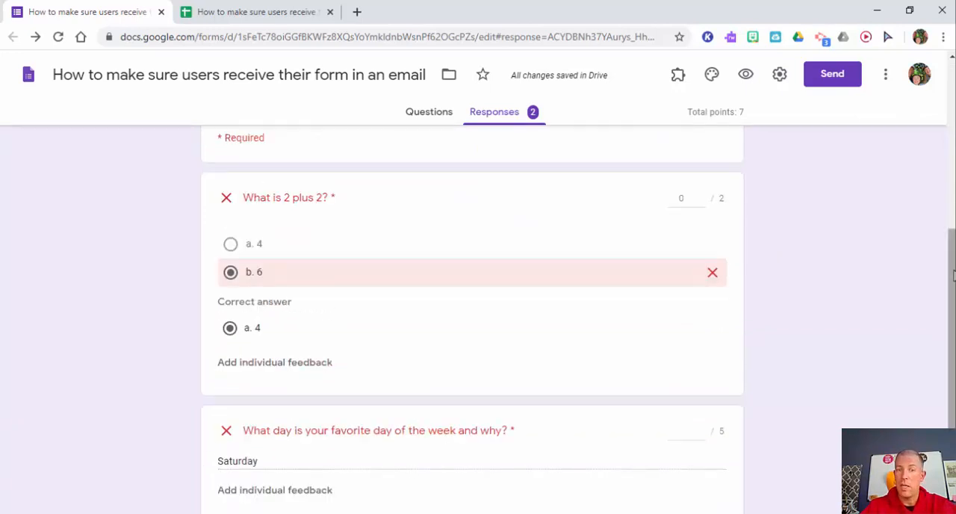
scroll(629, 358, "down", 2)
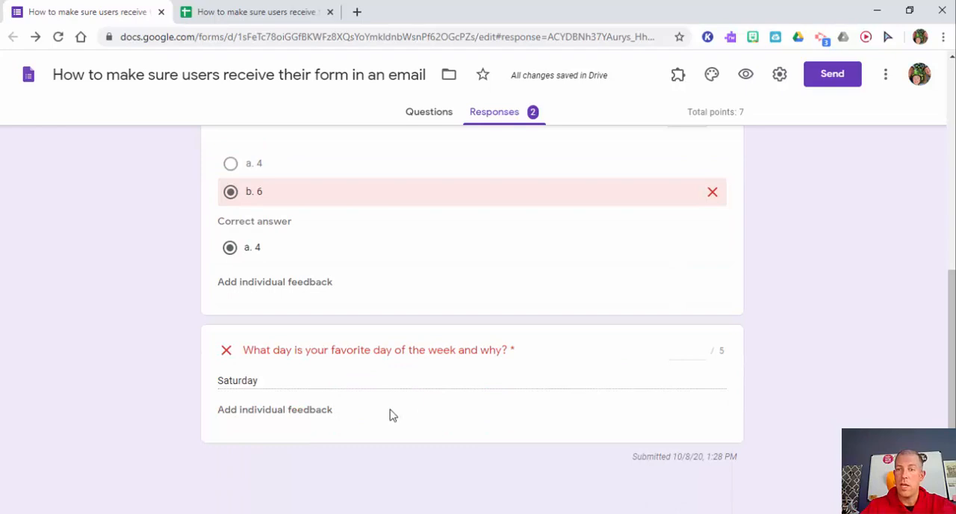
left_click(305, 412)
left_click(426, 161)
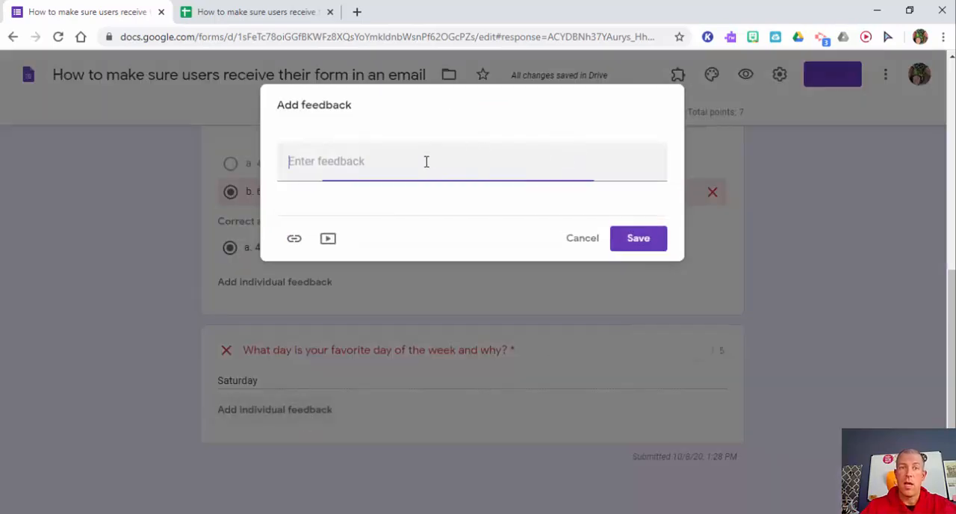
type("Agree")
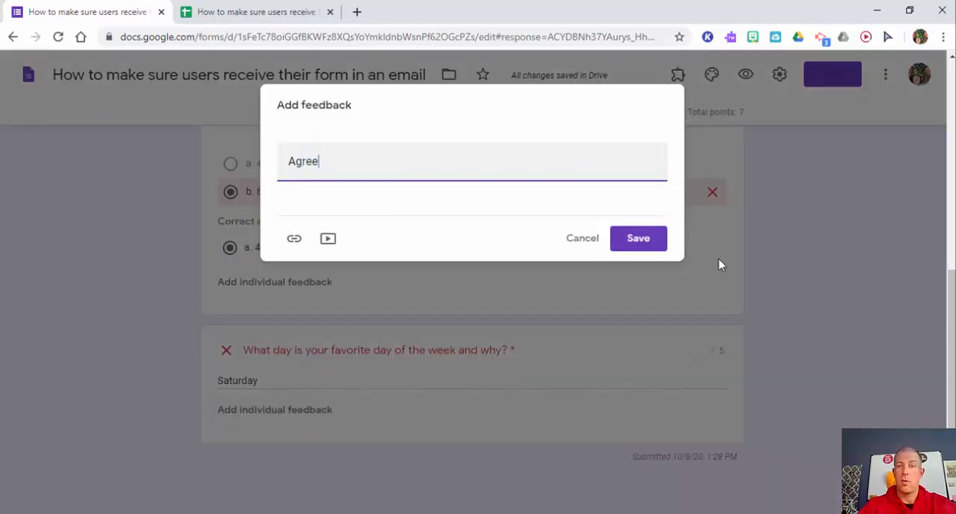
left_click(639, 237)
left_click(709, 356)
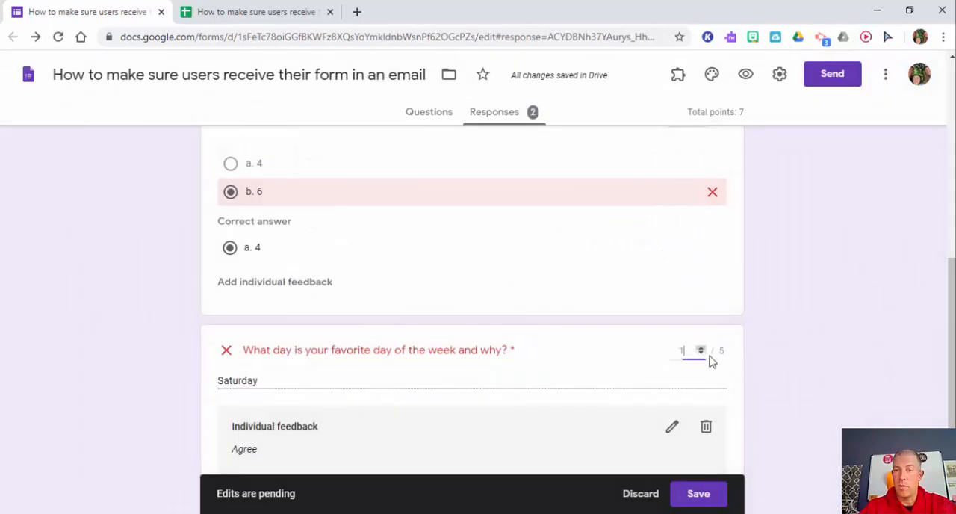
left_click(696, 493)
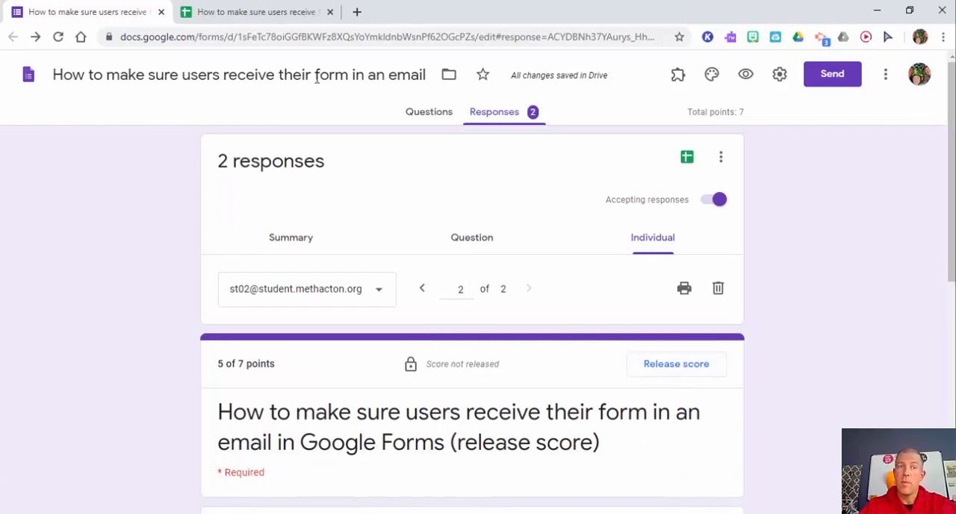
Check the scores in the linked response spreadsheet, then return to the first student's individual response in the form.
left_click(254, 12)
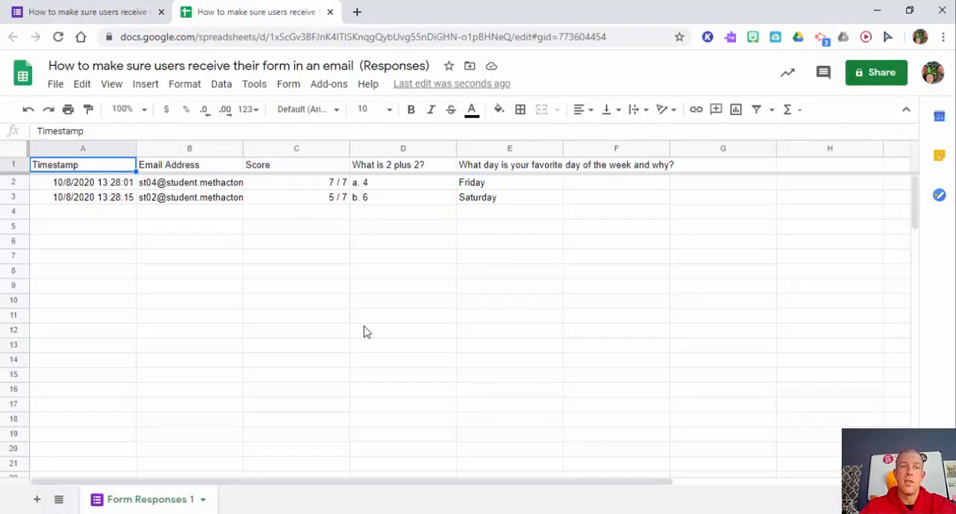
left_click(101, 14)
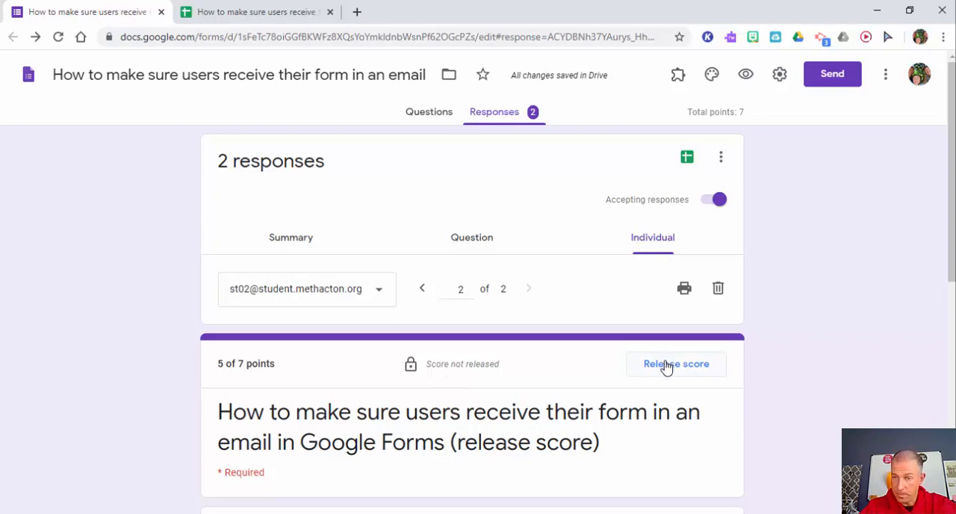
left_click(424, 296)
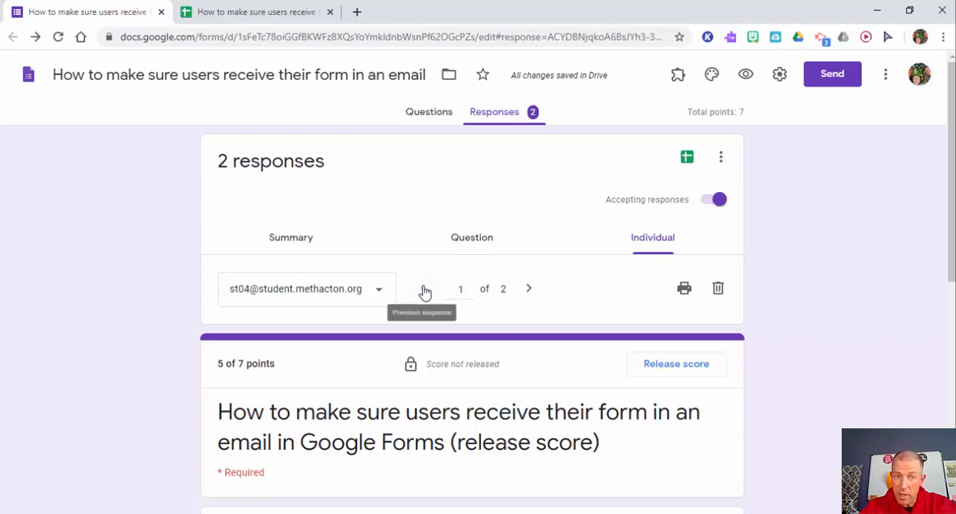
Release the scores to all respondents by email, including the second student.
left_click(670, 366)
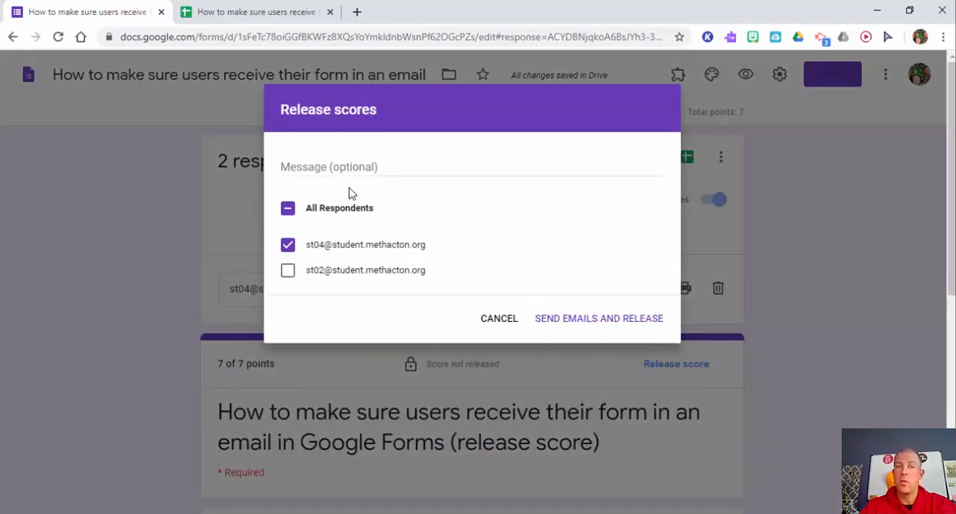
left_click(288, 273)
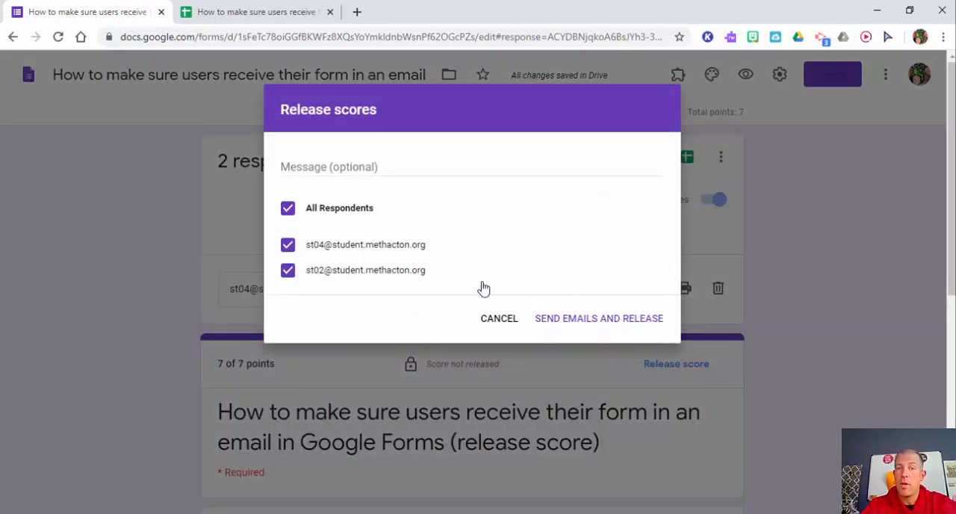
left_click(598, 320)
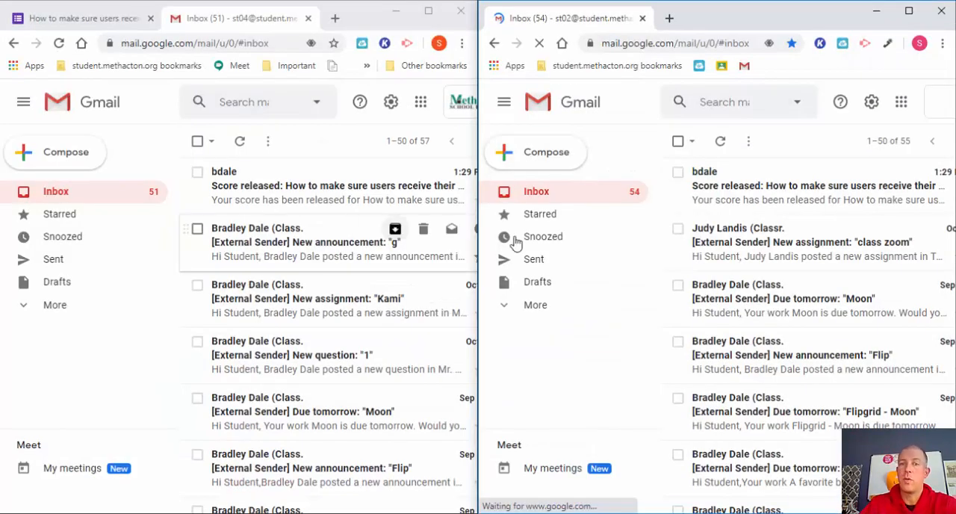
Open the score release email in the first student's Gmail inbox and review the linked graded response and feedback.
left_click(260, 187)
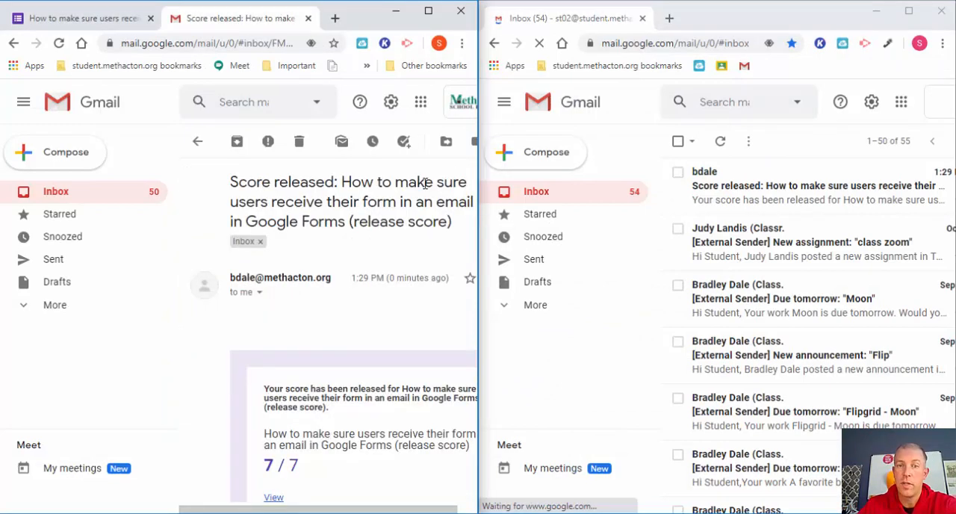
left_click_drag(277, 510, 345, 510)
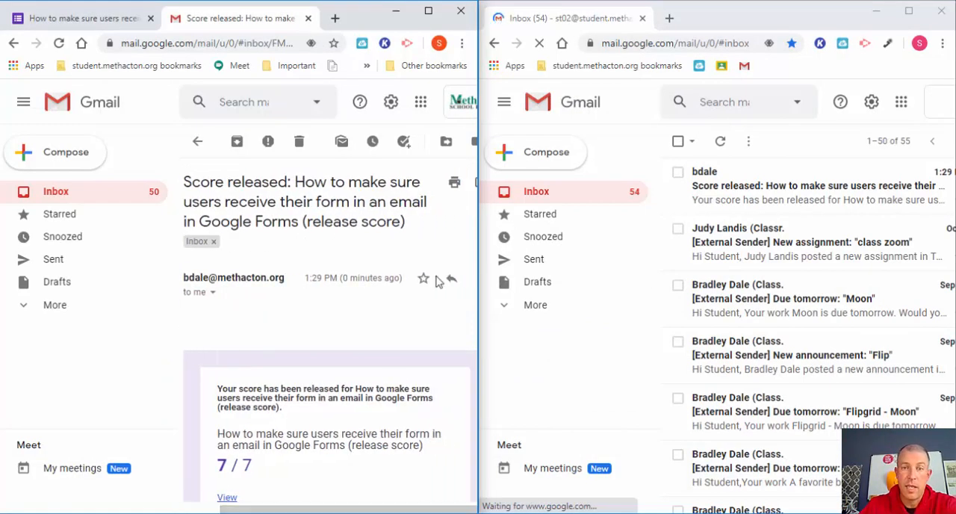
left_click(428, 9)
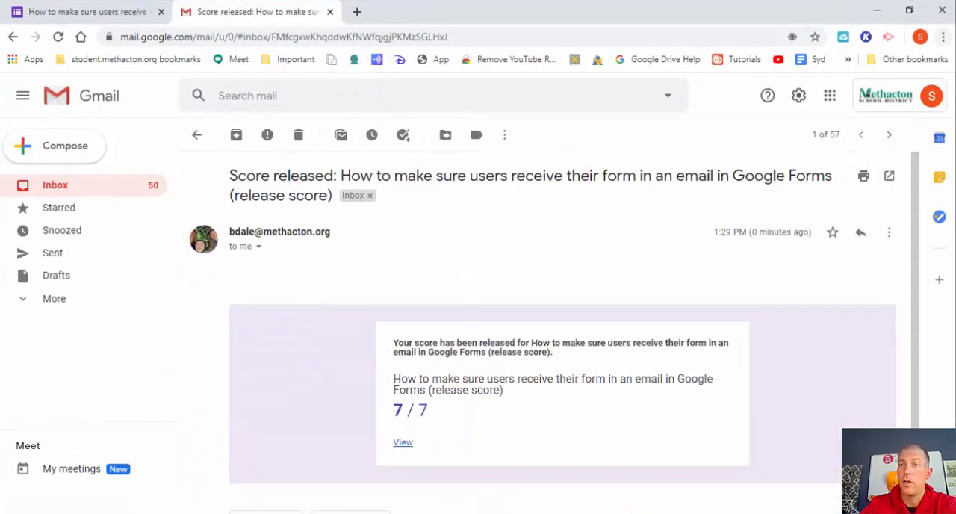
scroll(918, 186, "down", 1)
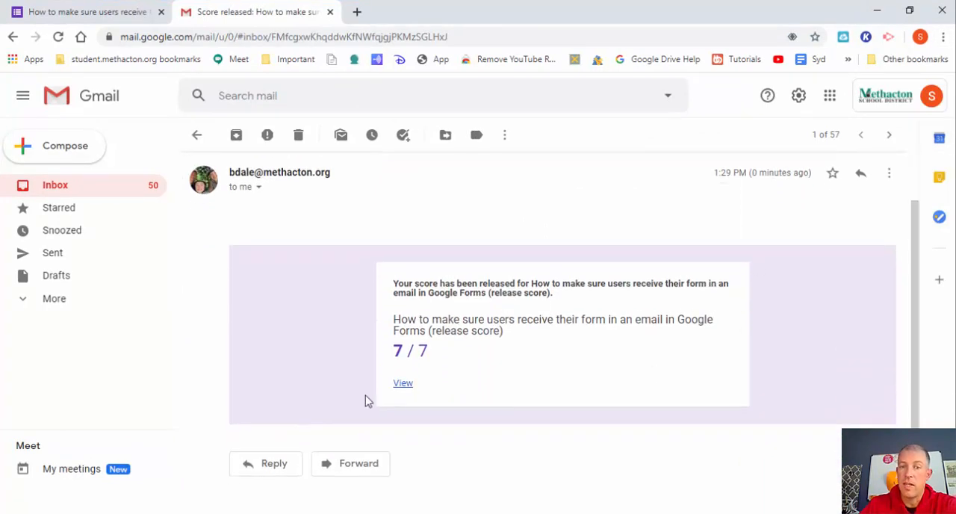
left_click(403, 384)
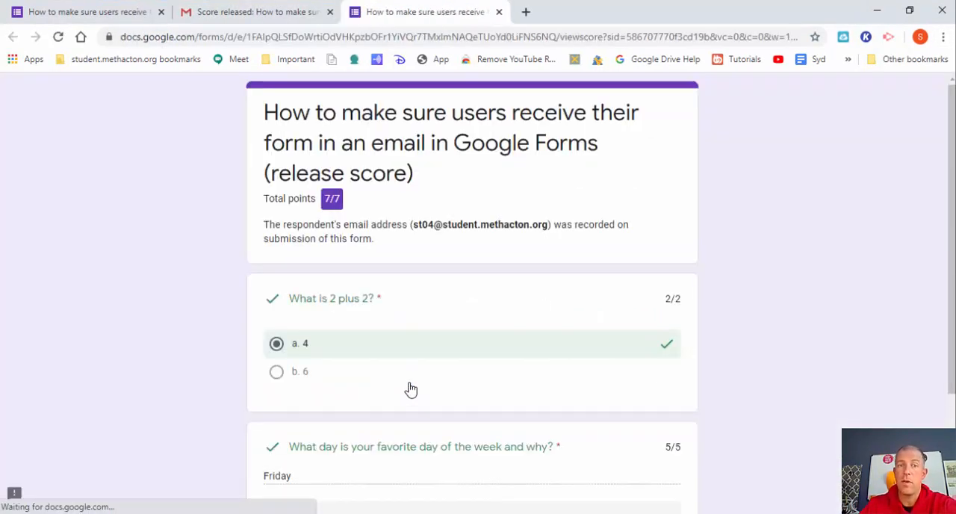
scroll(947, 170, "down", 2)
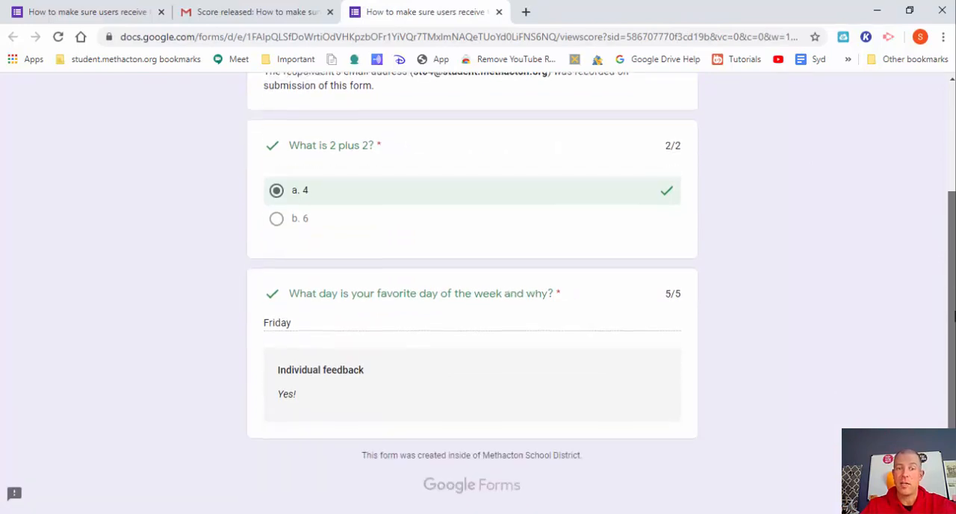
scroll(947, 169, "up", 2)
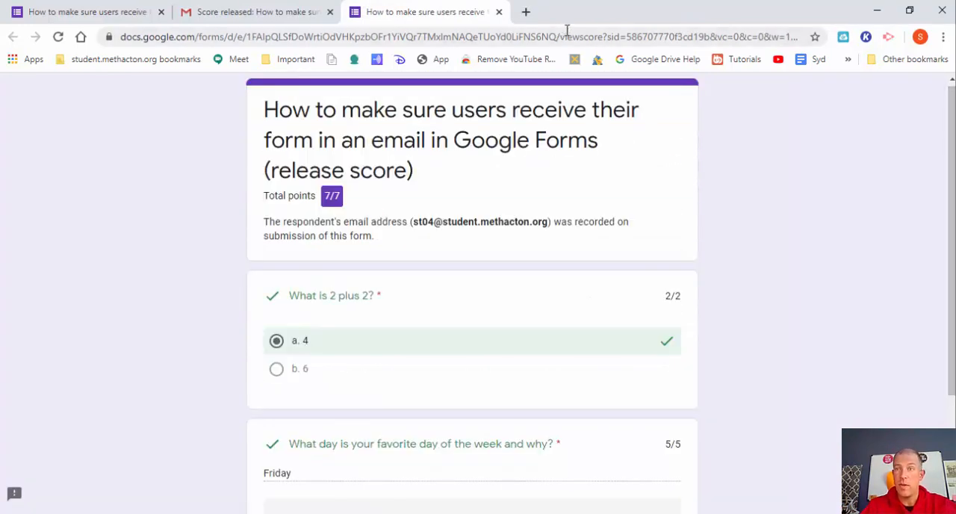
Switch to the second student's Gmail window, open the score release email and review the linked graded response.
left_click(877, 10)
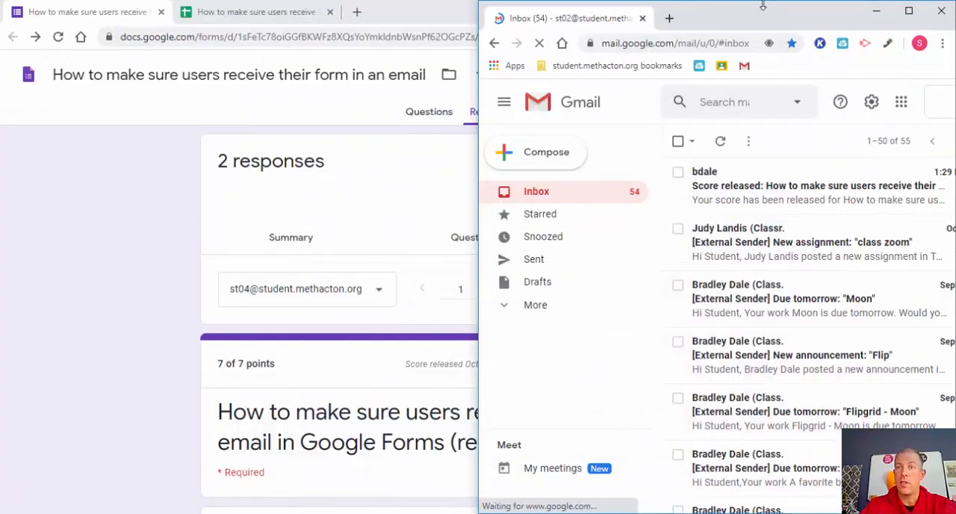
left_click_drag(757, 17, 597, 103)
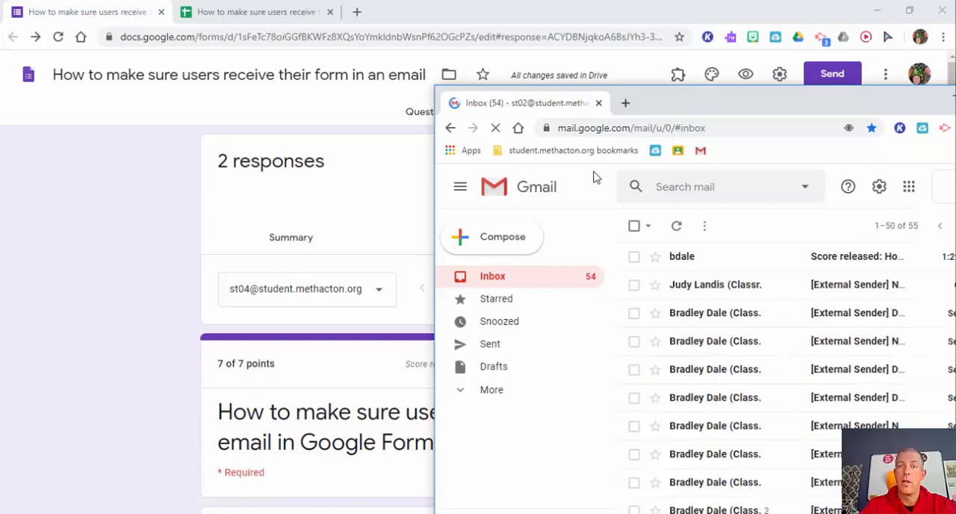
double_click(773, 110)
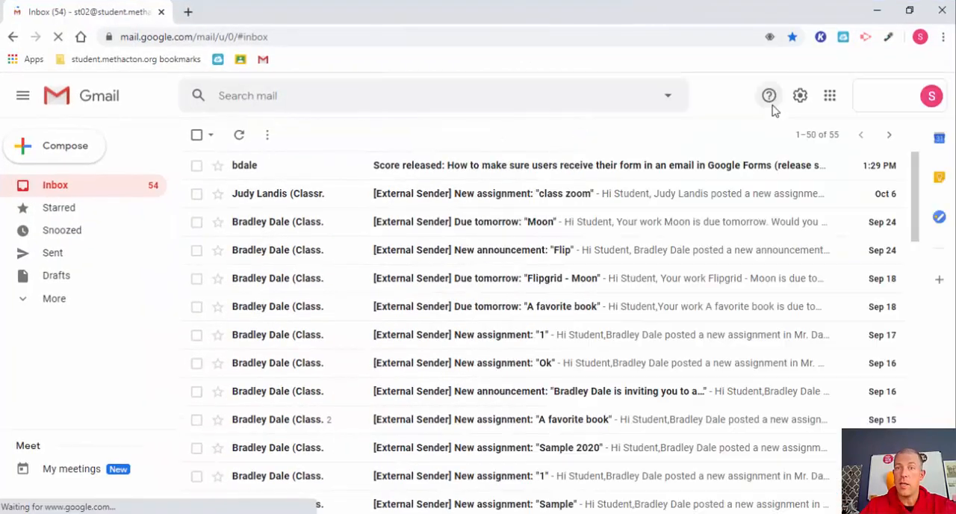
left_click(532, 168)
left_click(403, 445)
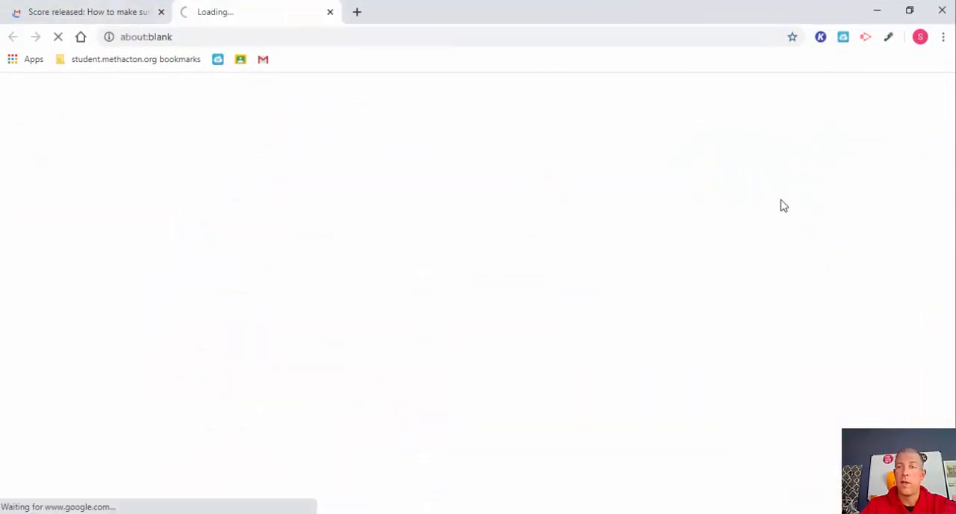
left_click_drag(952, 120, 947, 301)
scroll(921, 167, "up", 3)
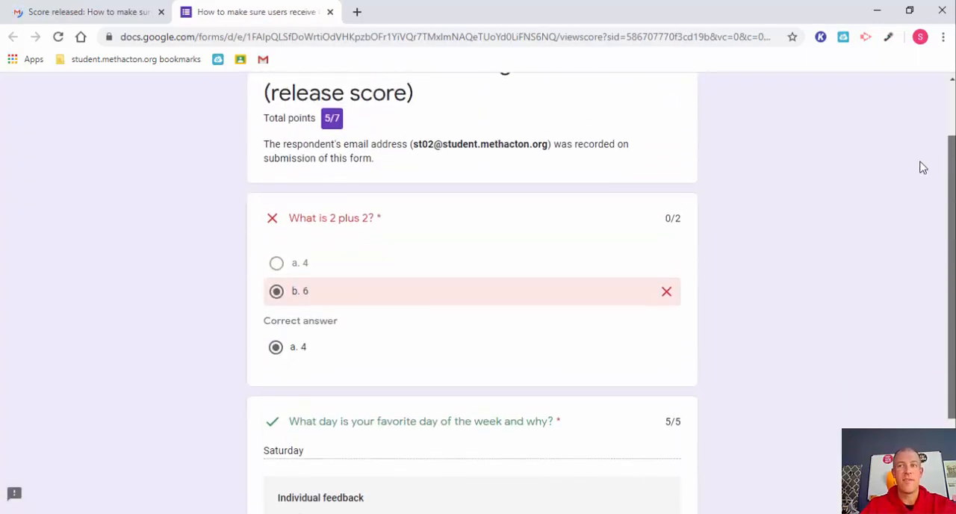